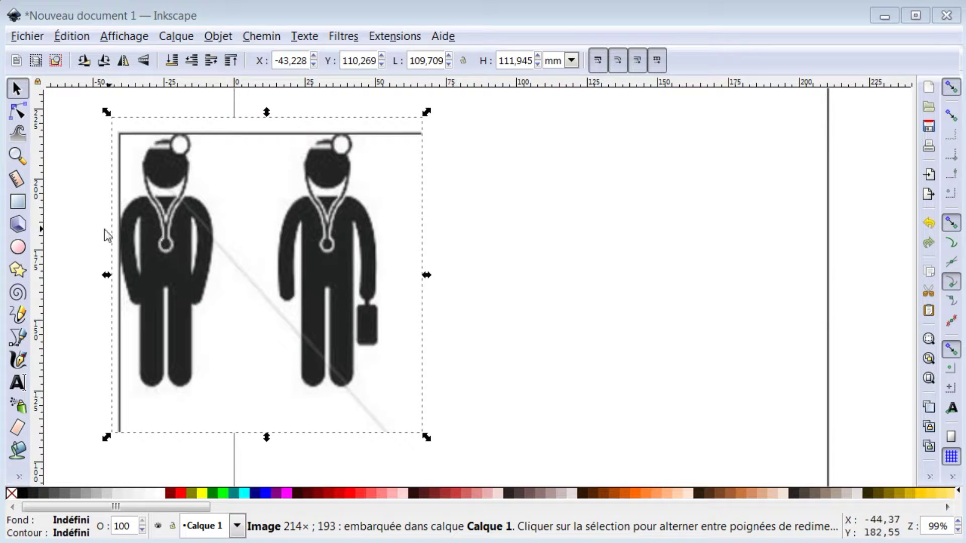
Step: Draw a black circle about 21.5 mm wide on the page to the right of the reference image as a head
{"action": "left_click", "coordinate": [18, 247]}
{"action": "left_click_drag", "start_coordinate": [593, 135], "coordinate": [630, 172]}
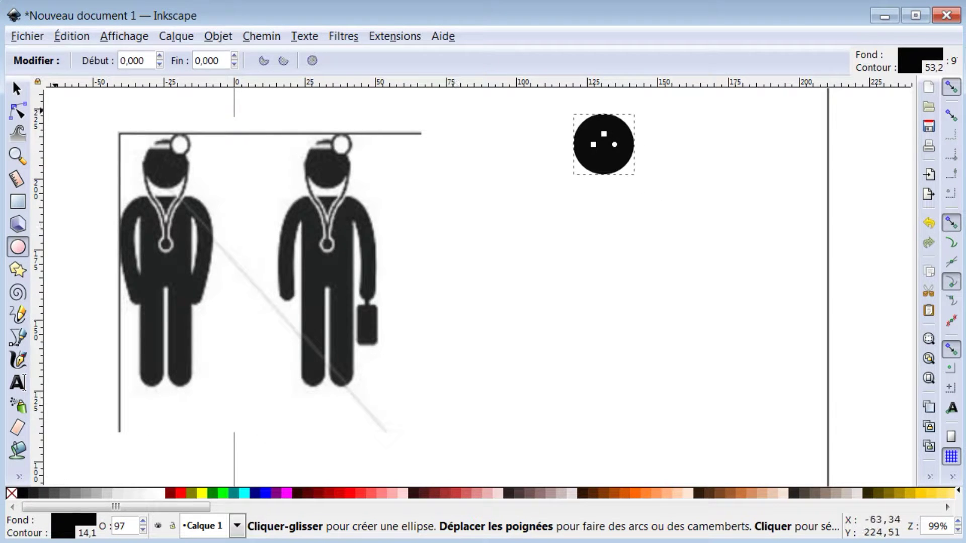
{"action": "left_click", "coordinate": [16, 88]}
{"action": "left_click", "coordinate": [578, 171]}
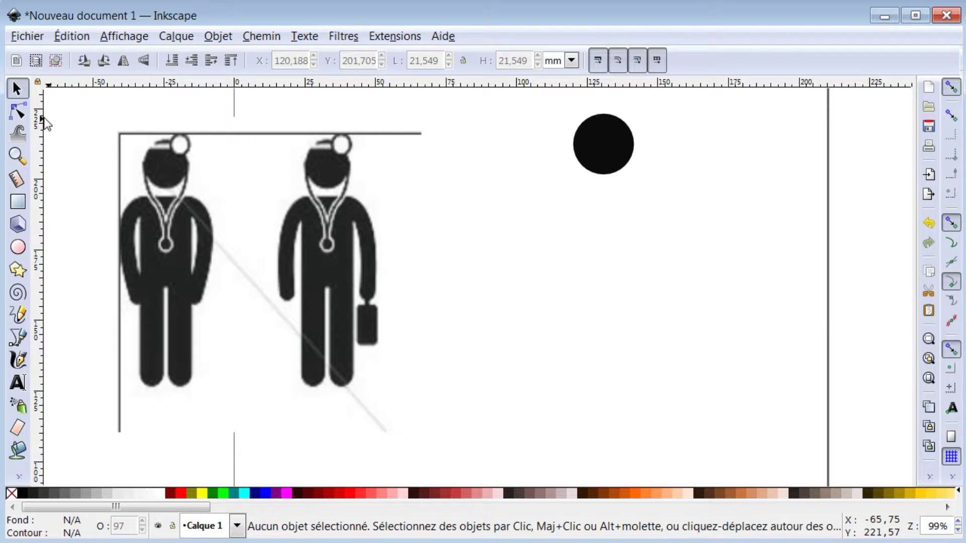
{"action": "left_click", "coordinate": [19, 338]}
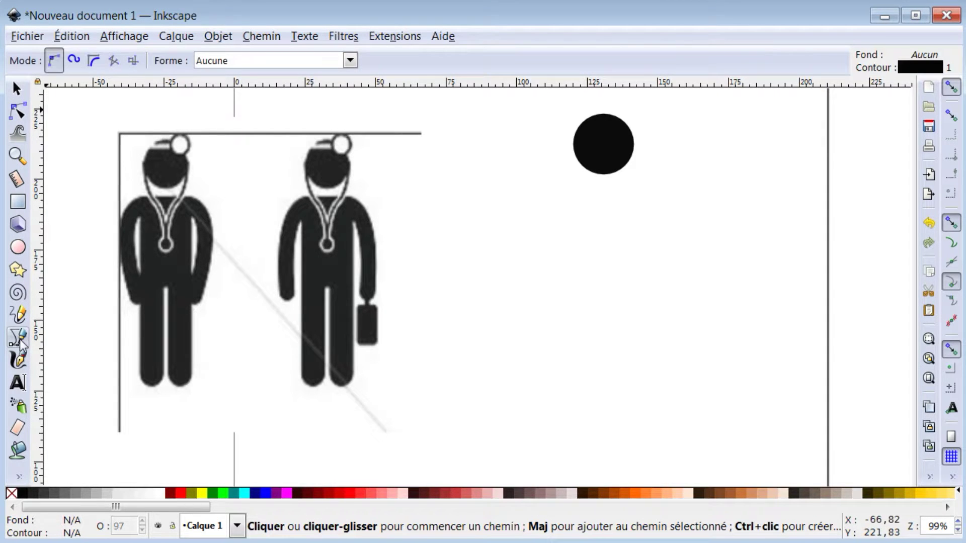
{"action": "left_click", "coordinate": [575, 179]}
{"action": "left_click_drag", "start_coordinate": [513, 271], "coordinate": [542, 300]}
{"action": "left_click", "coordinate": [541, 338]}
{"action": "left_click_drag", "start_coordinate": [550, 240], "coordinate": [574, 225]}
{"action": "left_click", "coordinate": [575, 208]}
{"action": "left_click", "coordinate": [573, 439]}
{"action": "left_click_drag", "start_coordinate": [602, 445], "coordinate": [601, 416]}
{"action": "left_click_drag", "start_coordinate": [627, 321], "coordinate": [626, 377]}
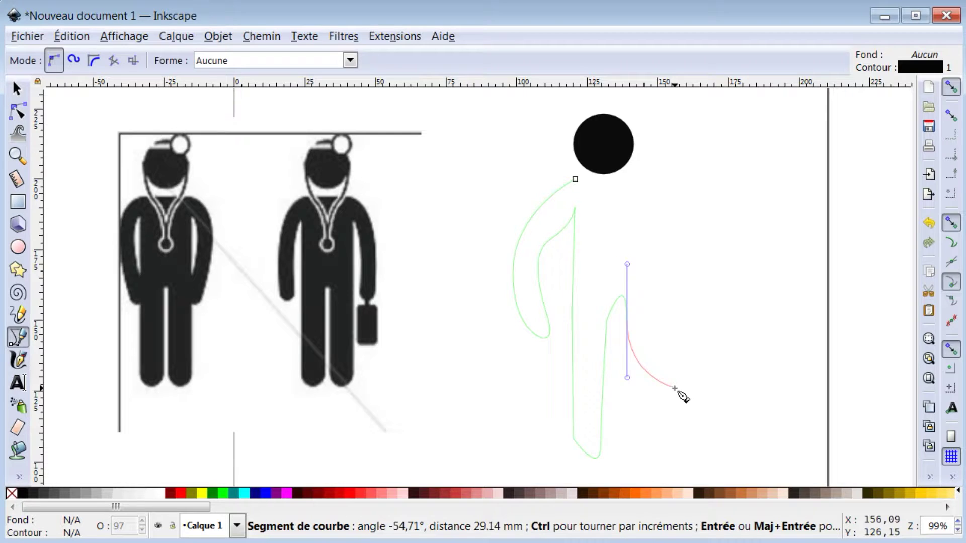
{"action": "key", "text": "Escape"}
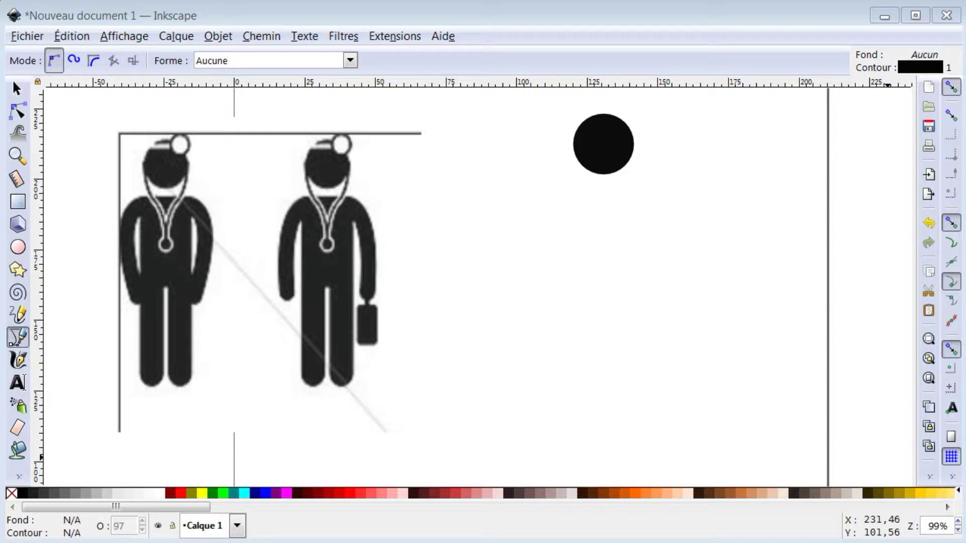
Step: Switch to the browser and open the blue standing figure among the similar images for "bonhomme simple"
{"action": "key", "text": "alt+Tab"}
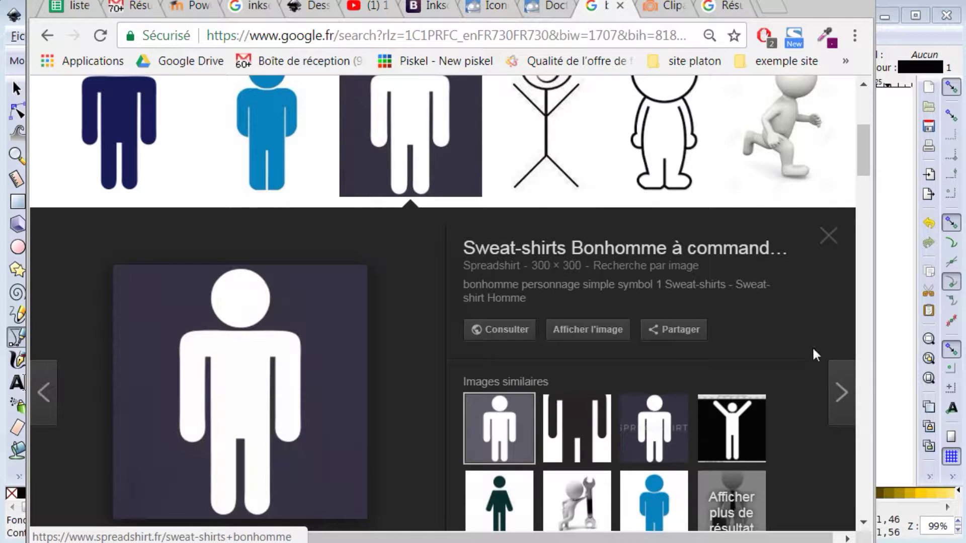
{"action": "scroll", "coordinate": [855, 150], "scroll_direction": "up", "scroll_amount": 6}
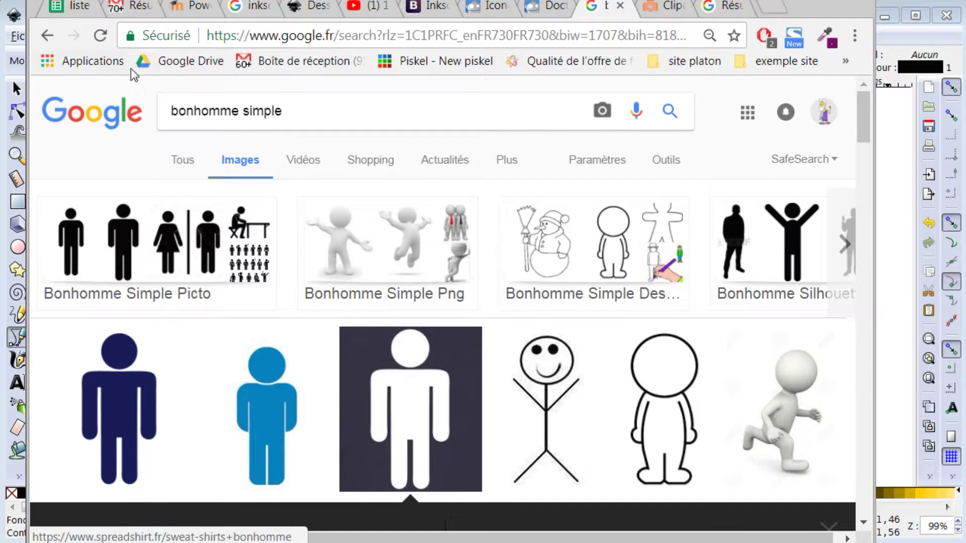
{"action": "scroll", "coordinate": [861, 132], "scroll_direction": "down", "scroll_amount": 8}
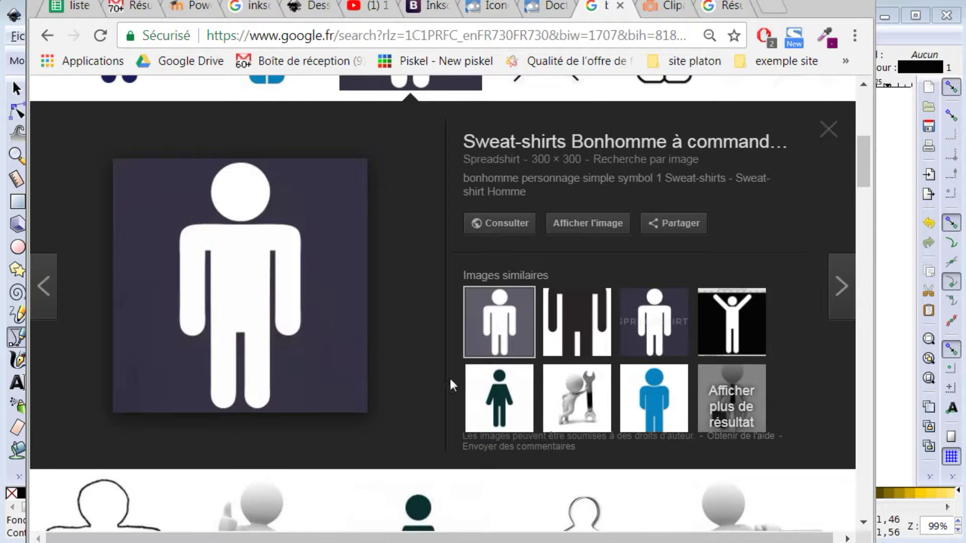
{"action": "left_click", "coordinate": [654, 398]}
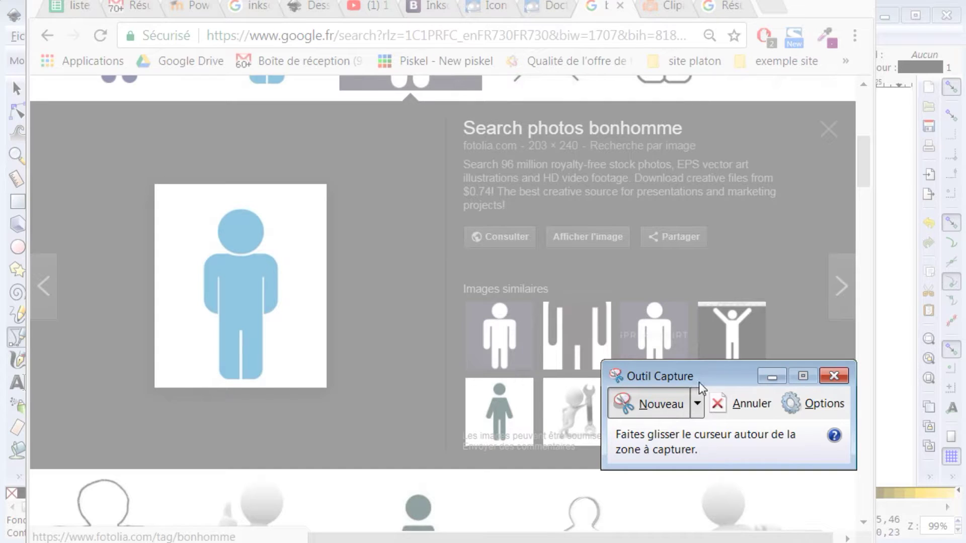
Step: Capture the blue figure with the snipping tool and save it as a PNG named 222
{"action": "left_click_drag", "start_coordinate": [700, 383], "coordinate": [625, 373]}
{"action": "left_click_drag", "start_coordinate": [177, 196], "coordinate": [313, 384]}
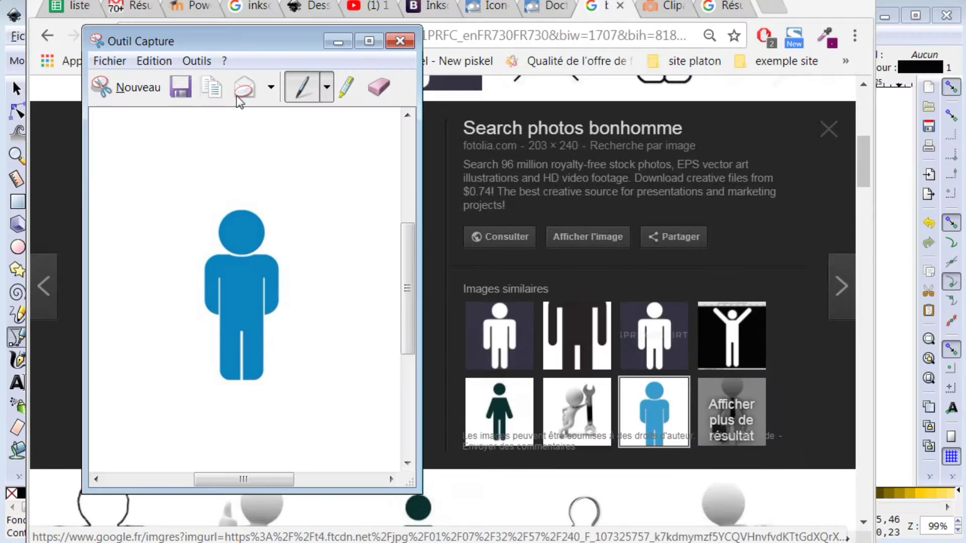
{"action": "left_click", "coordinate": [181, 88]}
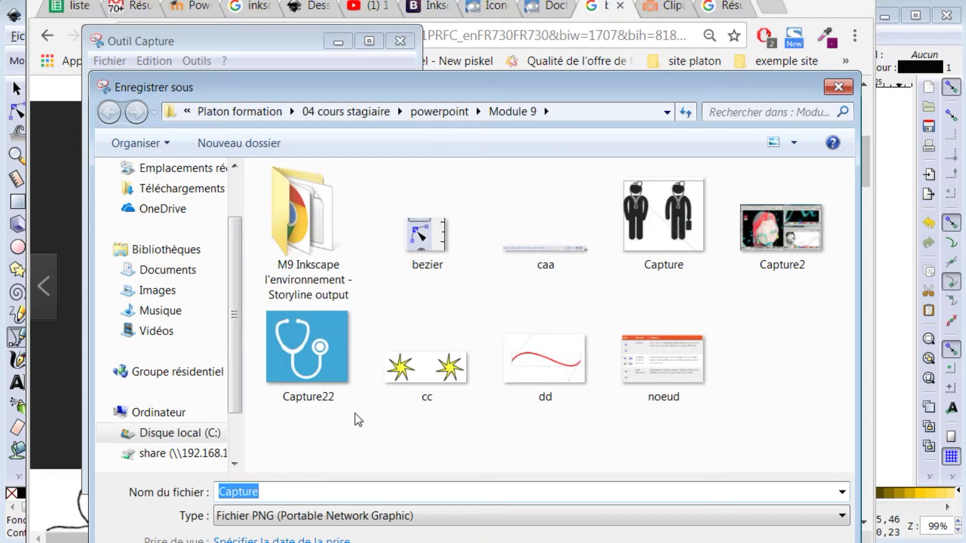
{"action": "type", "text": "222"}
{"action": "key", "text": "Return"}
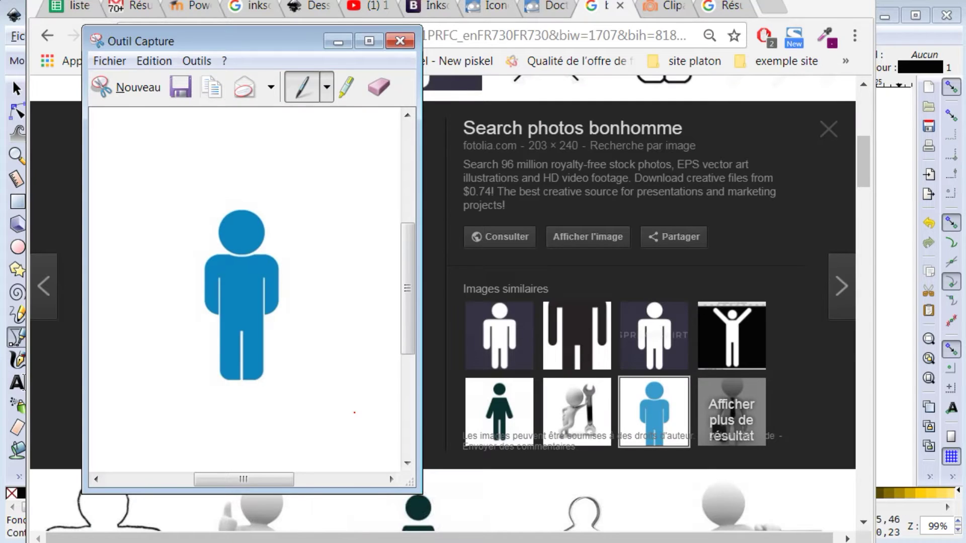
{"action": "left_click", "coordinate": [400, 41]}
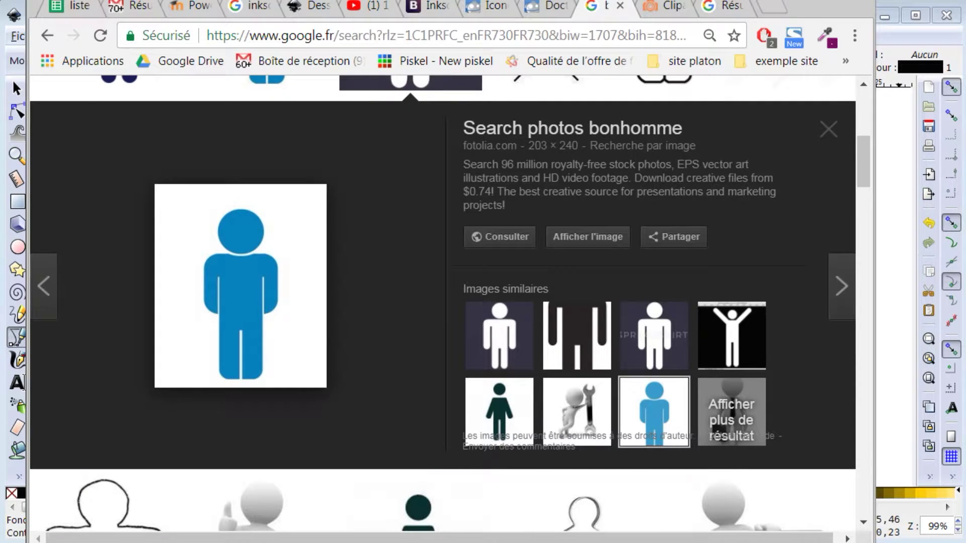
Step: Switch back to Inkscape and import the captured figure image onto the page as an embedded image with default resolution and rendering
{"action": "left_click", "coordinate": [799, 0]}
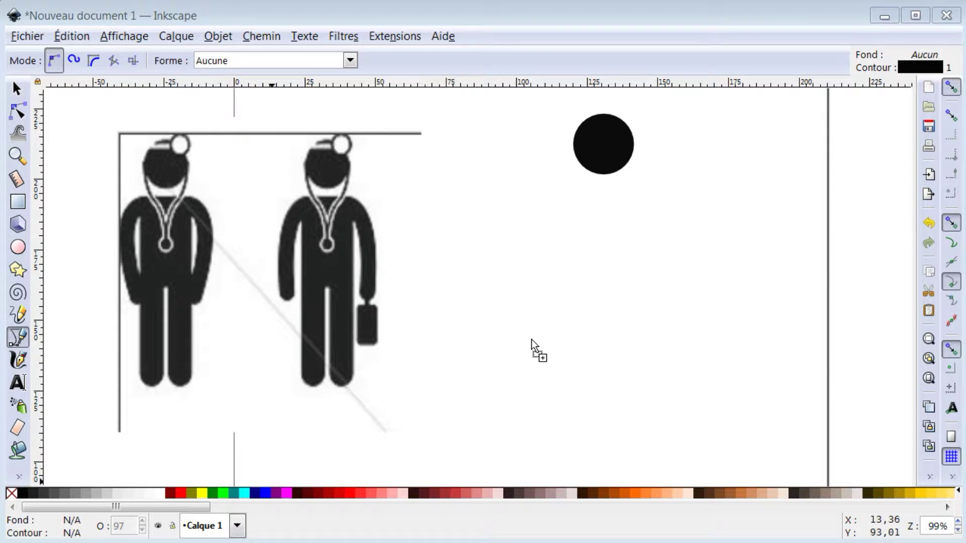
{"action": "left_click_drag", "start_coordinate": [642, 322], "coordinate": [642, 322]}
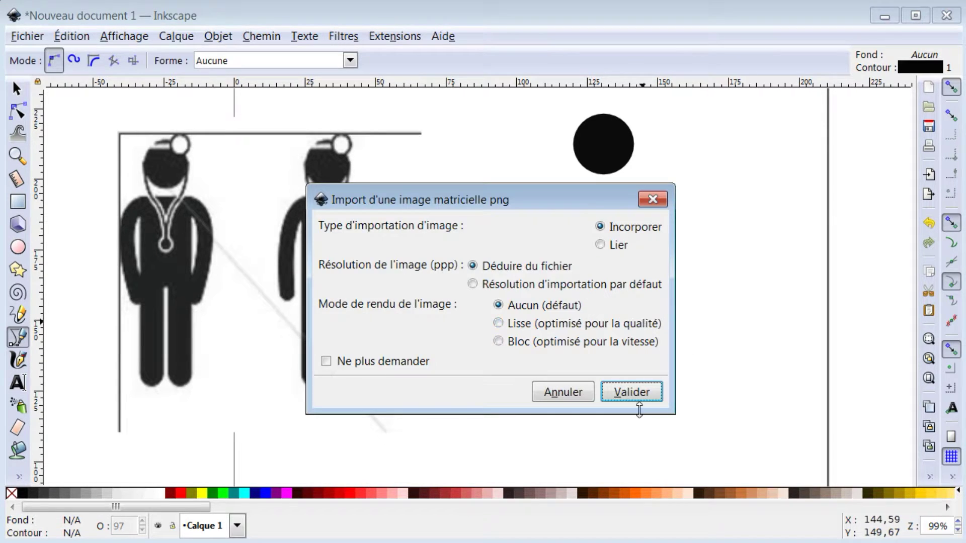
{"action": "left_click", "coordinate": [635, 397]}
{"action": "left_click_drag", "start_coordinate": [639, 401], "coordinate": [582, 309]}
{"action": "key", "text": "Escape"}
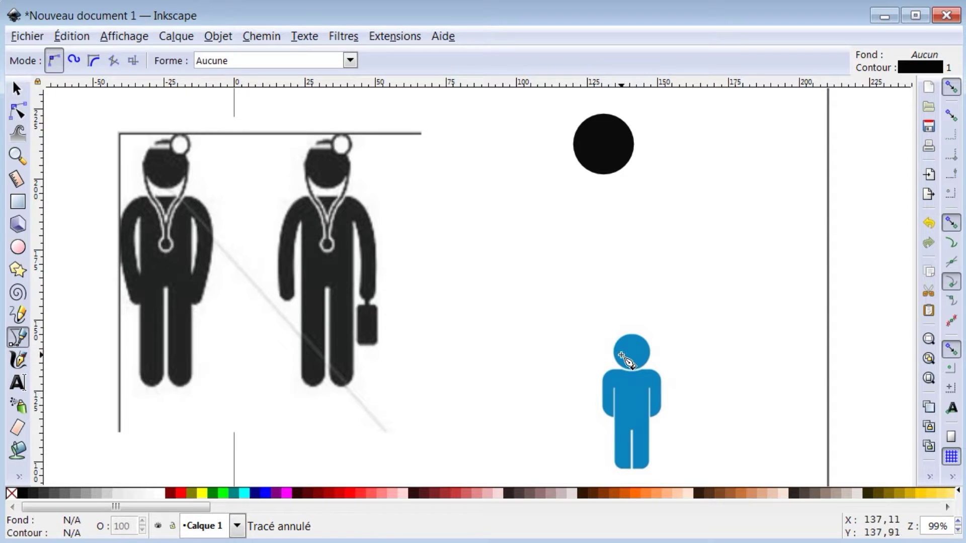
Step: Fill the blue figure's body area in black with the Paint Bucket tool
{"action": "scroll", "coordinate": [629, 367], "scroll_direction": "up", "scroll_amount": 2}
{"action": "scroll", "coordinate": [641, 394], "scroll_direction": "up", "scroll_amount": 4}
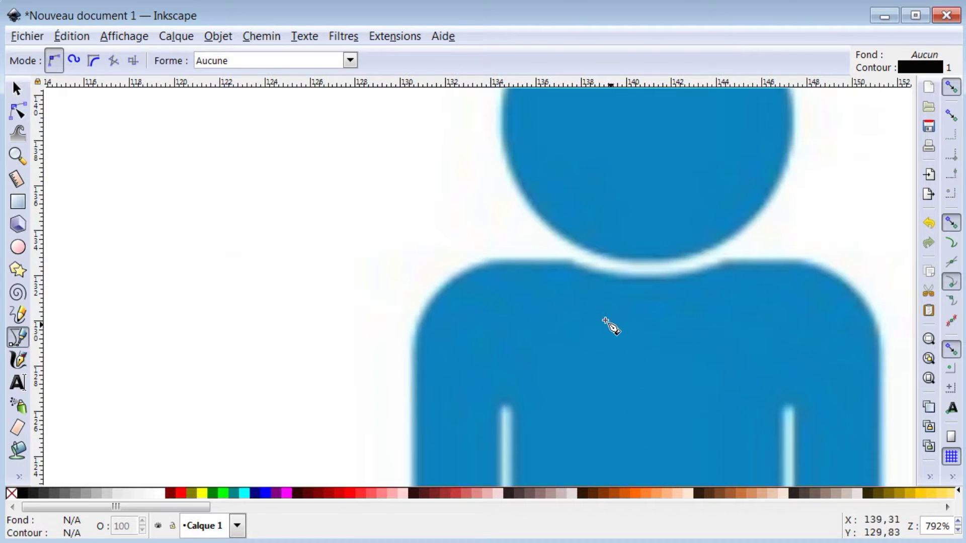
{"action": "scroll", "coordinate": [611, 324], "scroll_direction": "up", "scroll_amount": 1}
{"action": "scroll", "coordinate": [617, 312], "scroll_direction": "down", "scroll_amount": 3}
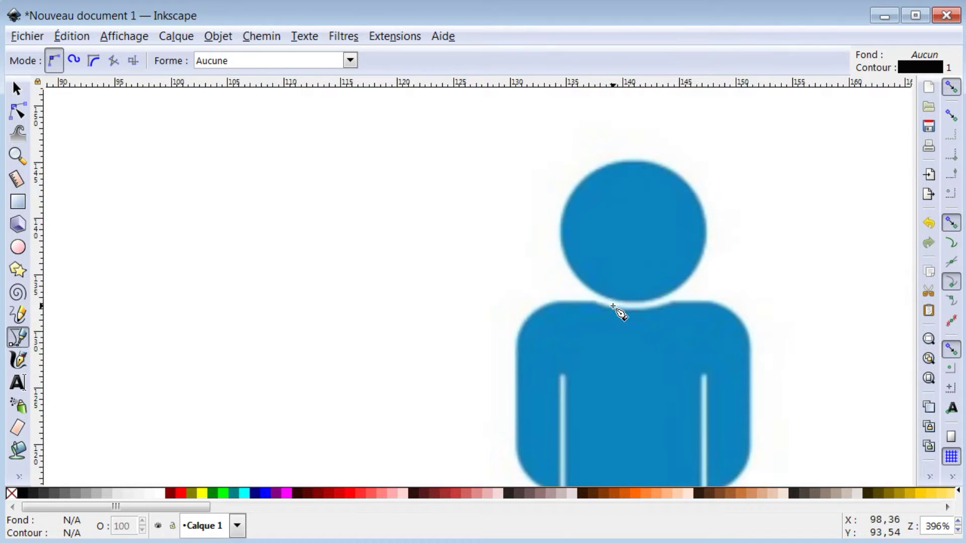
{"action": "scroll", "coordinate": [617, 313], "scroll_direction": "down", "scroll_amount": 3}
{"action": "scroll", "coordinate": [647, 446], "scroll_direction": "down", "scroll_amount": 1}
{"action": "scroll", "coordinate": [629, 443], "scroll_direction": "up", "scroll_amount": 1}
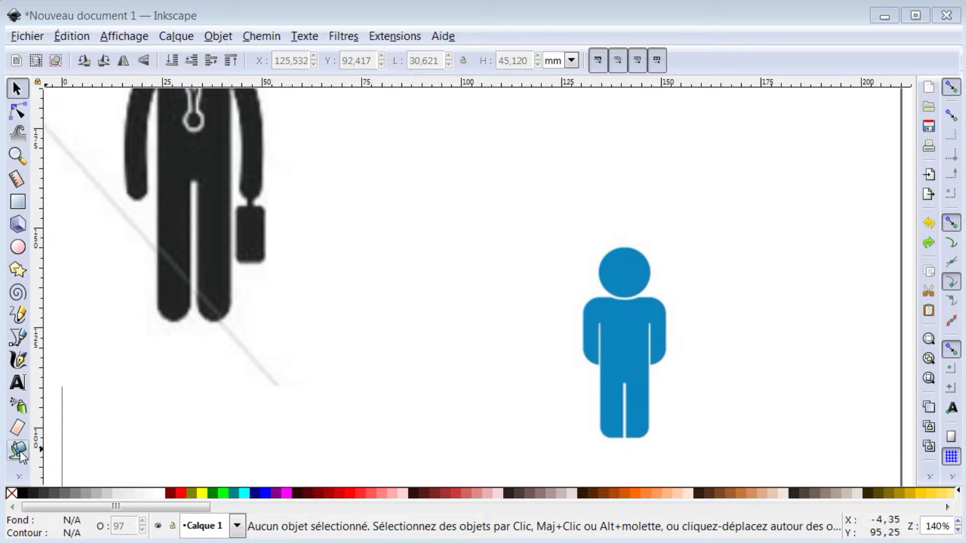
{"action": "left_click", "coordinate": [17, 451]}
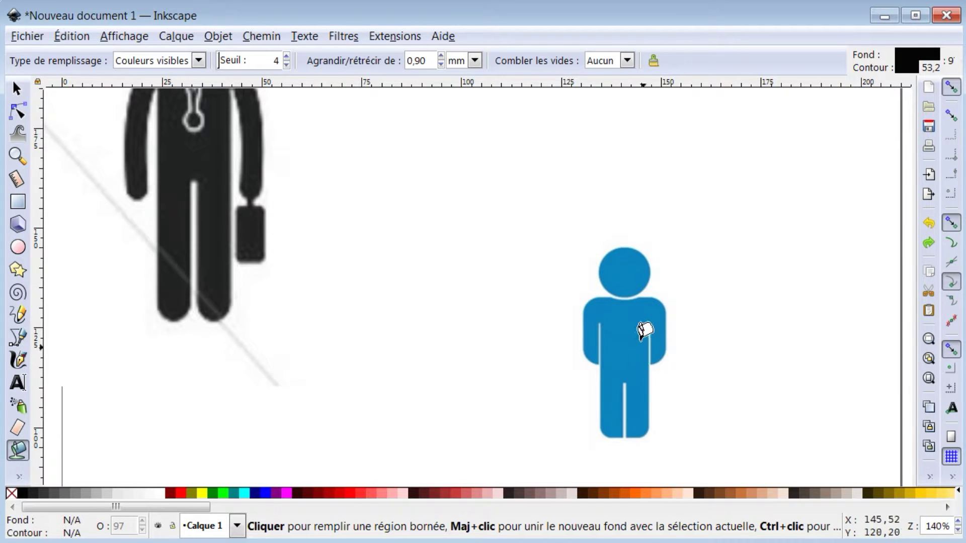
{"action": "left_click", "coordinate": [603, 317]}
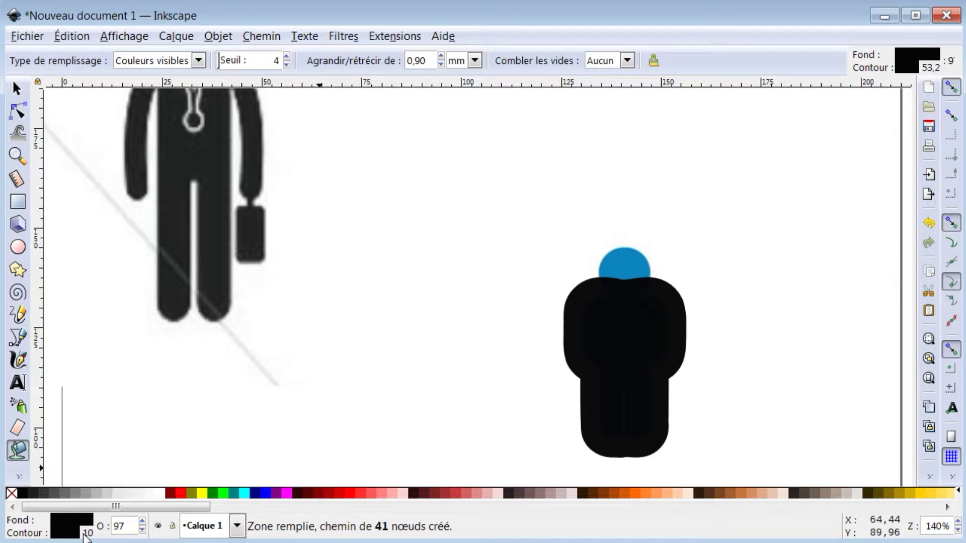
Step: Remove the stroke from the filled body shape and fill the figure's head in black with the Paint Bucket tool
{"action": "left_click", "coordinate": [65, 520]}
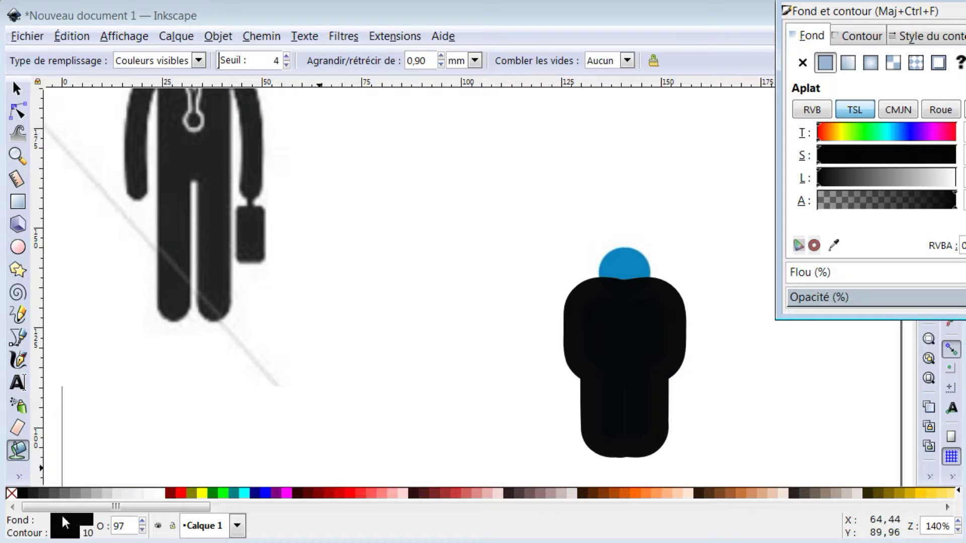
{"action": "left_click_drag", "start_coordinate": [884, 2], "coordinate": [359, 142]}
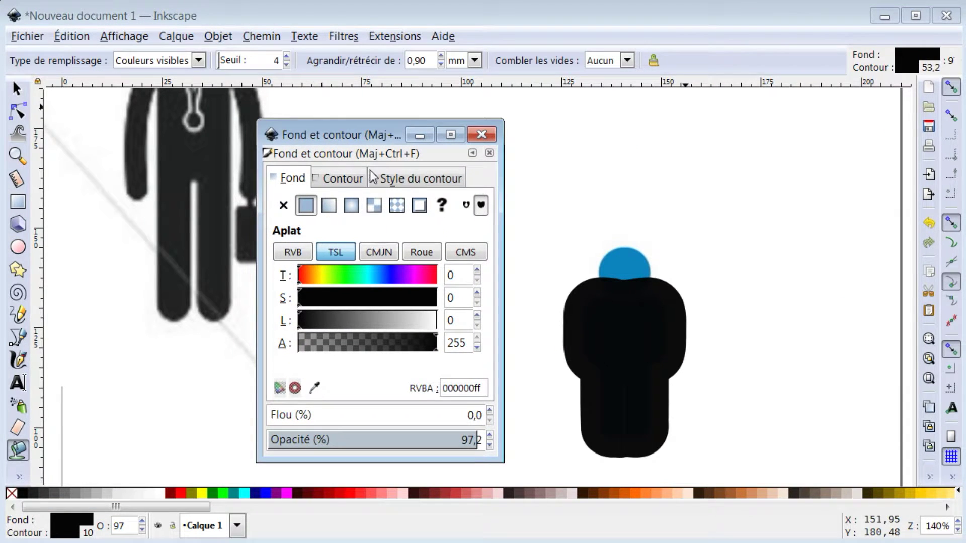
{"action": "left_click", "coordinate": [330, 177]}
{"action": "left_click", "coordinate": [283, 204]}
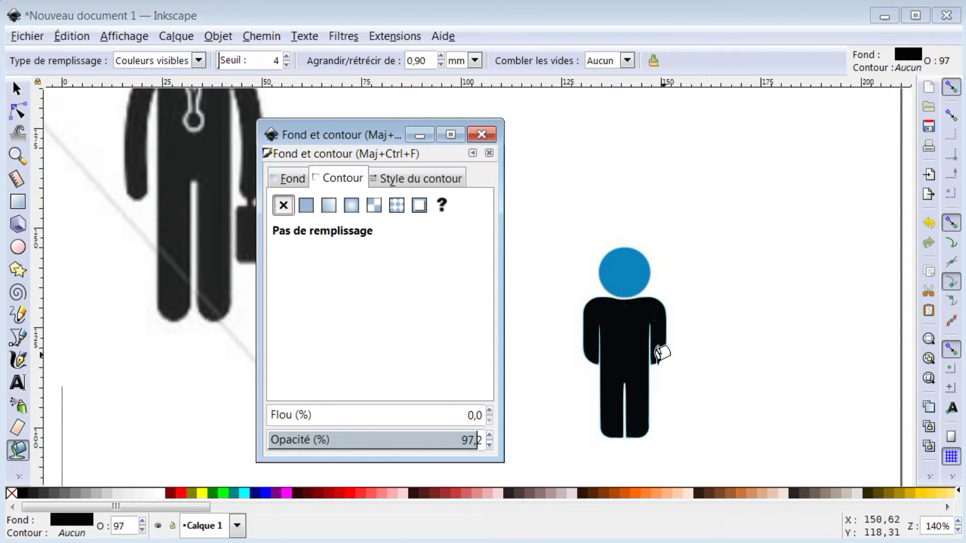
{"action": "left_click", "coordinate": [623, 268]}
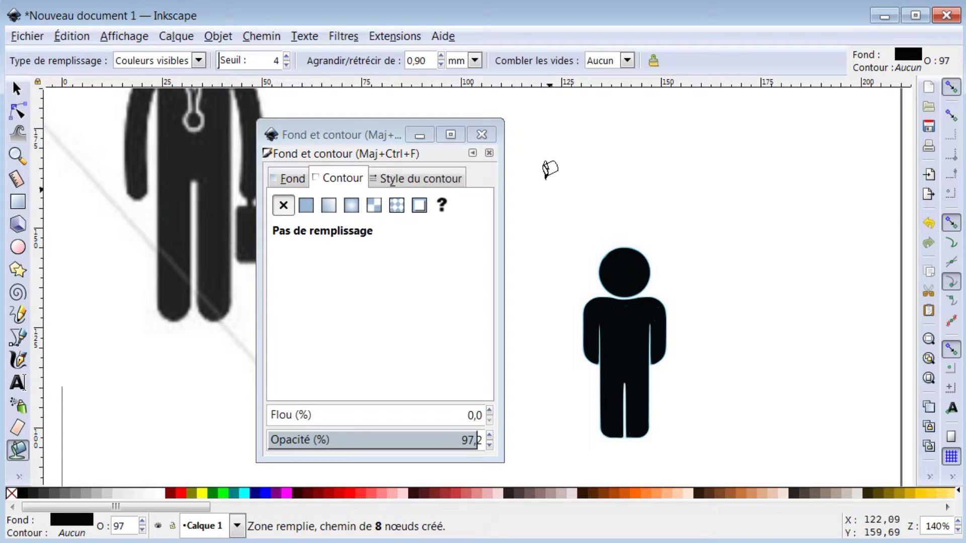
{"action": "left_click", "coordinate": [481, 133]}
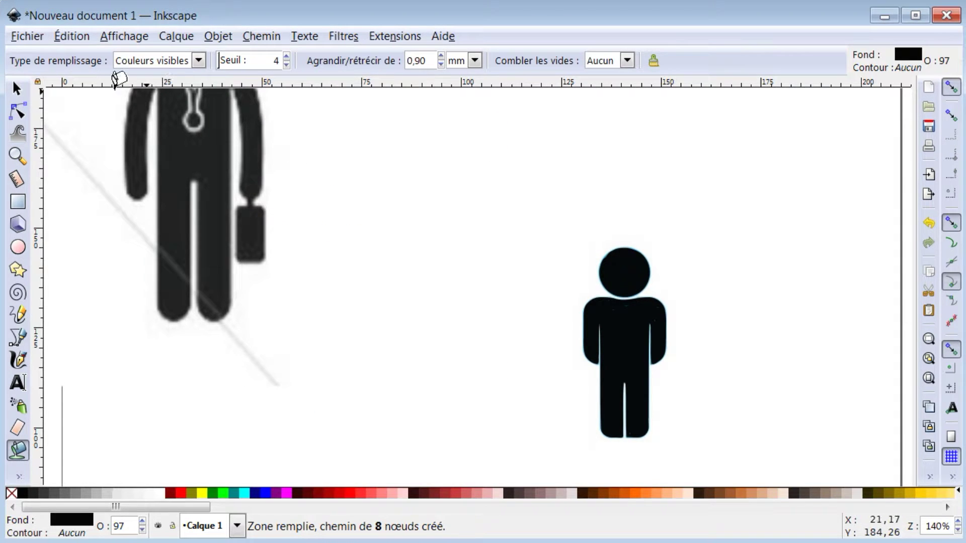
Step: Move the black head and body shapes off the blue image to the empty area at its upper left
{"action": "left_click", "coordinate": [16, 89]}
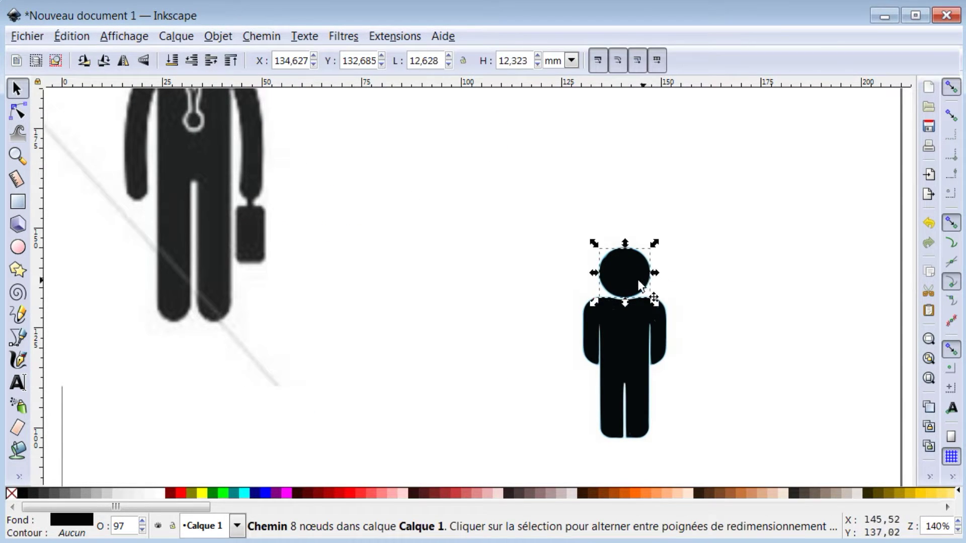
{"action": "left_click_drag", "start_coordinate": [648, 276], "coordinate": [544, 155]}
{"action": "left_click_drag", "start_coordinate": [598, 335], "coordinate": [500, 169]}
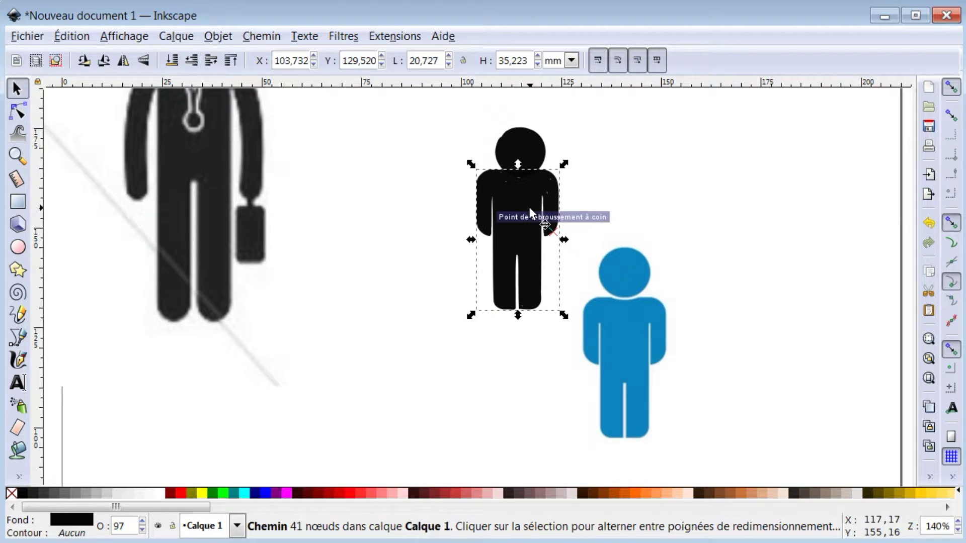
Step: Position the black body centred just below the head, leaving a thin gap between them
{"action": "left_click_drag", "start_coordinate": [528, 207], "coordinate": [540, 251]}
{"action": "scroll", "coordinate": [497, 136], "scroll_direction": "up", "scroll_amount": 2}
{"action": "key", "text": "Up"}
{"action": "key", "text": "Up"}
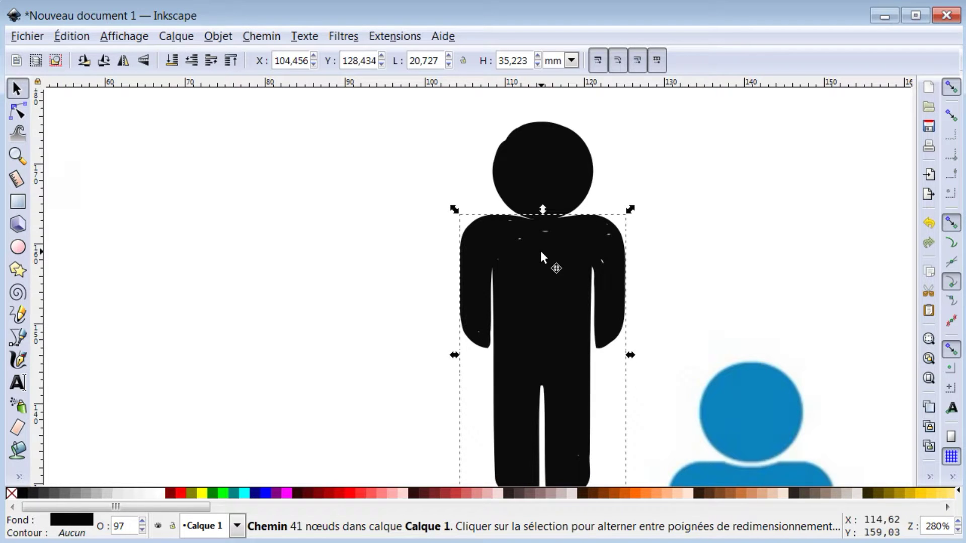
{"action": "key", "text": "Down"}
{"action": "key", "text": "Right"}
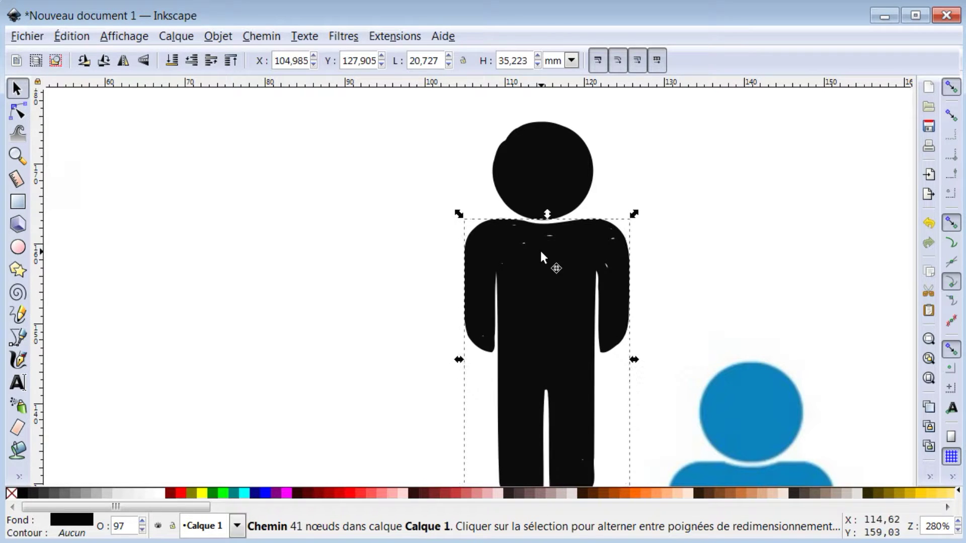
Step: Group the black head and body shapes and move the group to about X 86.5 mm, Y 134.7 mm
{"action": "scroll", "coordinate": [554, 243], "scroll_direction": "down", "scroll_amount": 1}
{"action": "scroll", "coordinate": [553, 314], "scroll_direction": "down", "scroll_amount": 1}
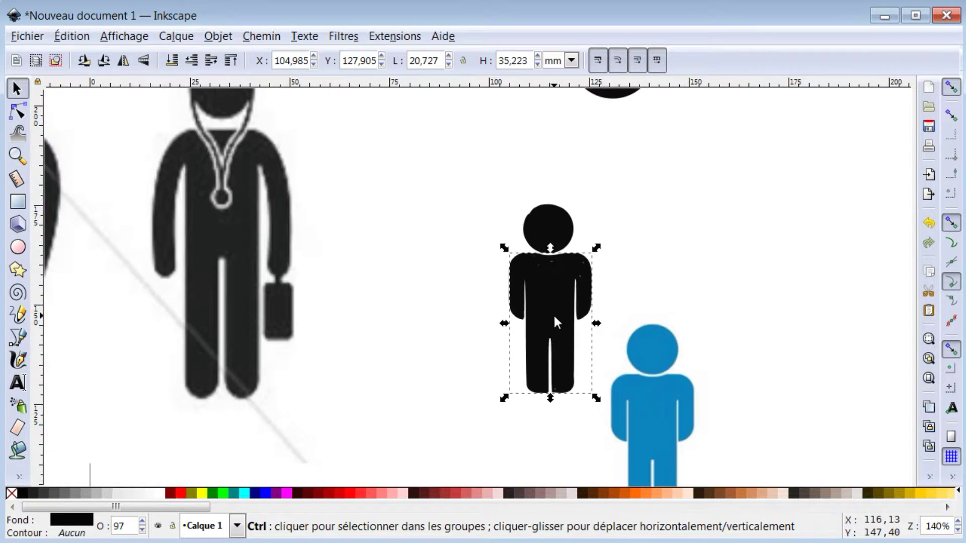
{"action": "left_click", "coordinate": [482, 172]}
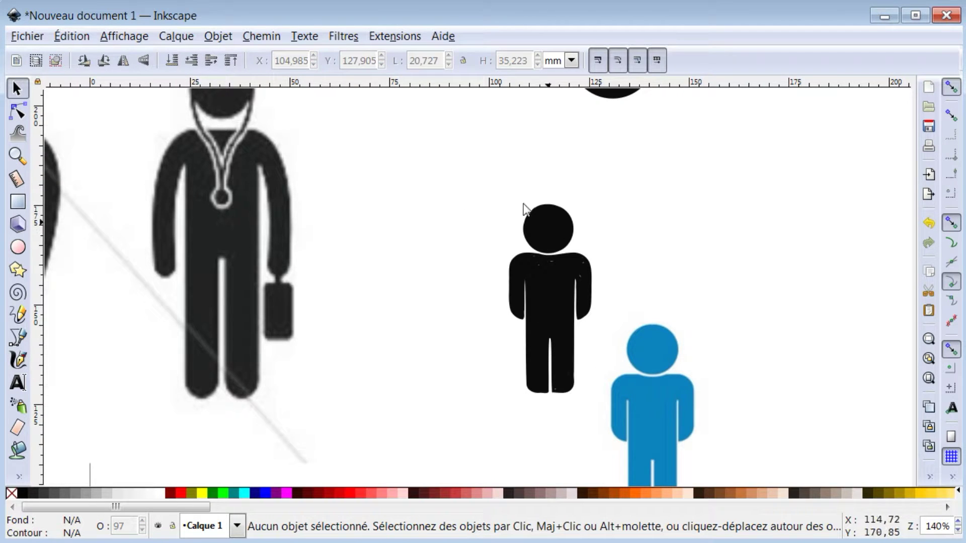
{"action": "left_click_drag", "start_coordinate": [402, 149], "coordinate": [656, 437]}
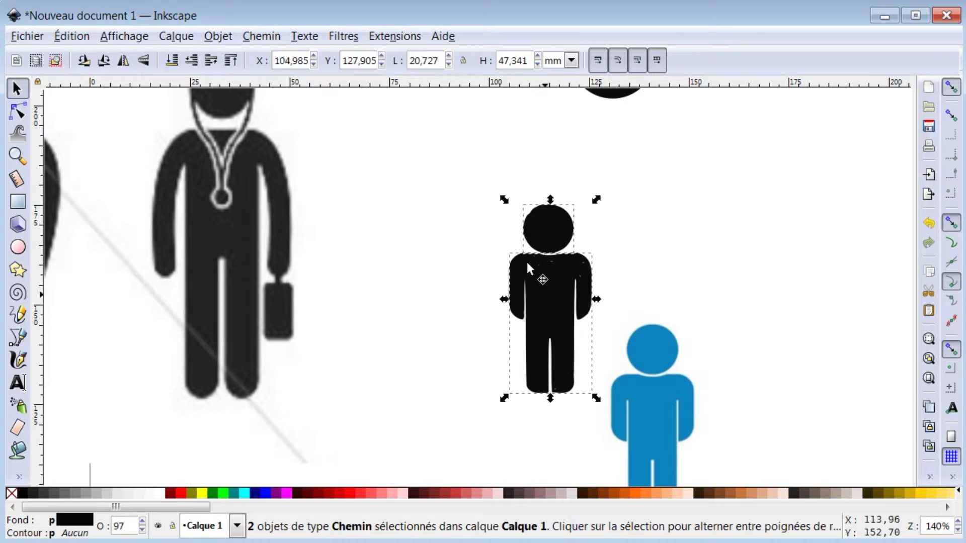
{"action": "left_click", "coordinate": [217, 36]}
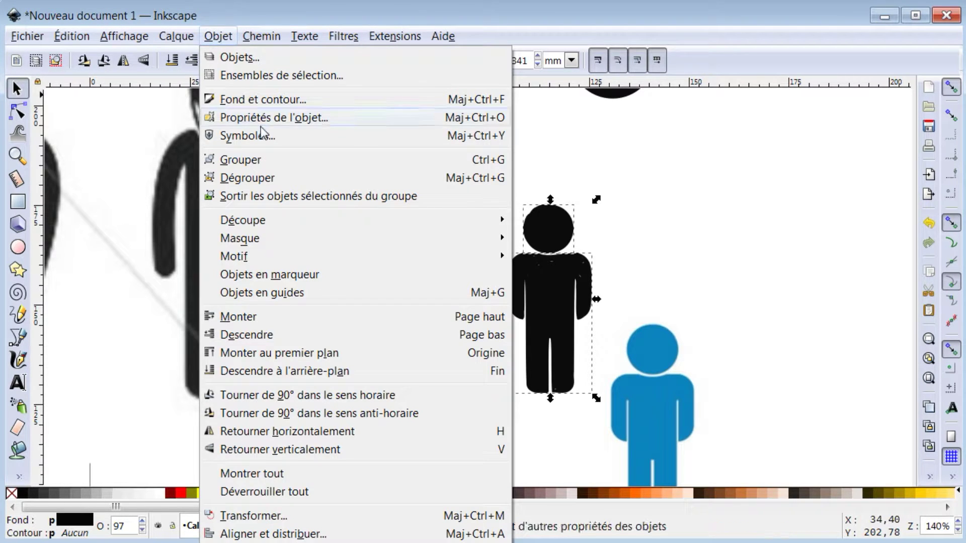
{"action": "left_click", "coordinate": [252, 160]}
{"action": "key", "text": "Escape"}
{"action": "left_click_drag", "start_coordinate": [519, 285], "coordinate": [489, 271]}
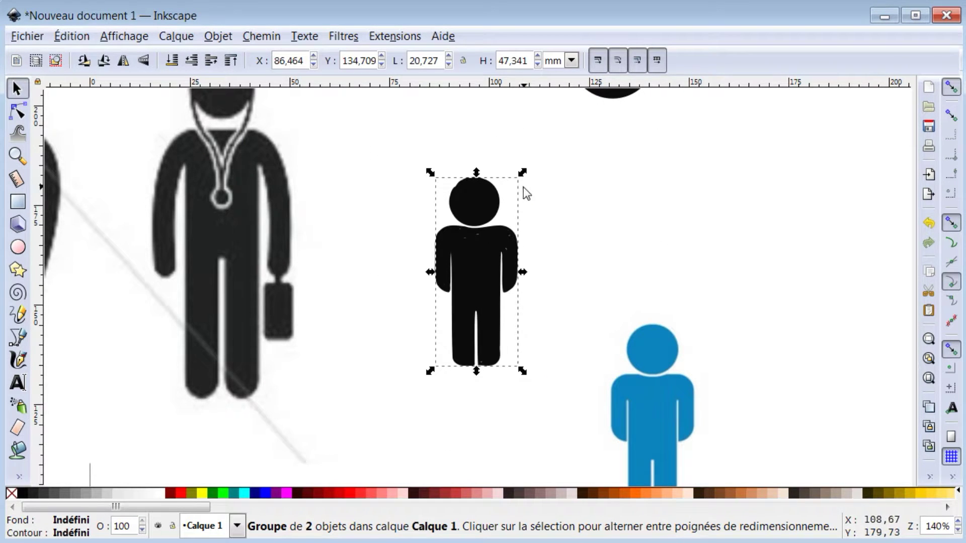
Step: Enlarge the grouped black figure and delete the spare black circle above it
{"action": "left_click_drag", "start_coordinate": [522, 171], "coordinate": [570, 105]}
{"action": "scroll", "coordinate": [634, 231], "scroll_direction": "down", "scroll_amount": 2}
{"action": "left_click", "coordinate": [633, 147]}
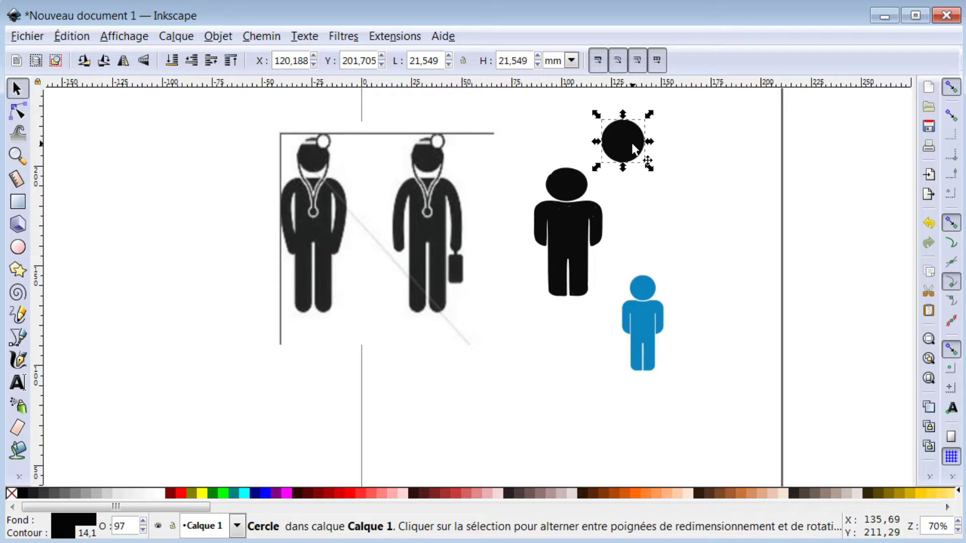
{"action": "key", "text": "Delete"}
Step: Resize the black figure to about 43.5 mm wide and 98.4 mm high, placed at about X 79.6 mm, Y 96.2 mm
{"action": "left_click", "coordinate": [599, 204]}
{"action": "left_click_drag", "start_coordinate": [606, 168], "coordinate": [627, 85]}
{"action": "left_click_drag", "start_coordinate": [563, 289], "coordinate": [570, 250]}
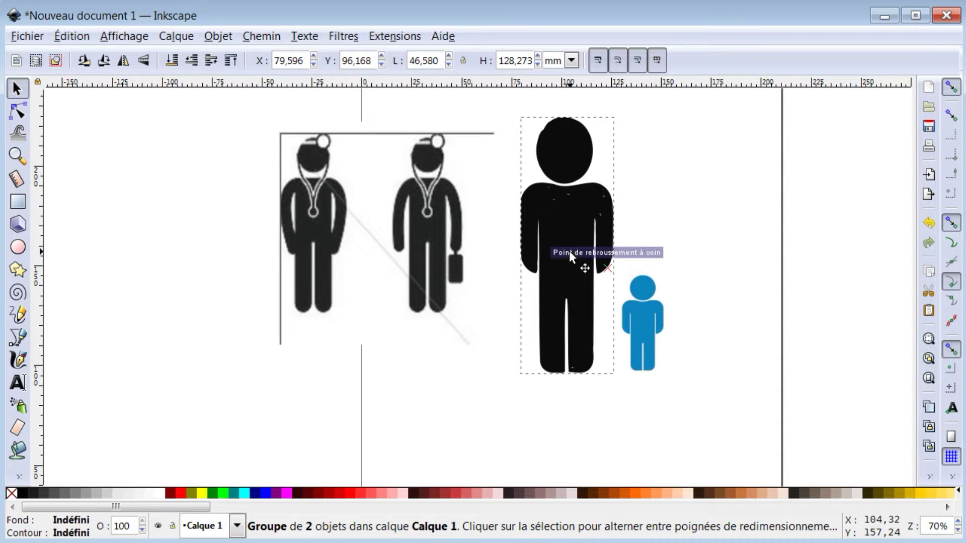
{"action": "left_click_drag", "start_coordinate": [617, 112], "coordinate": [614, 156]}
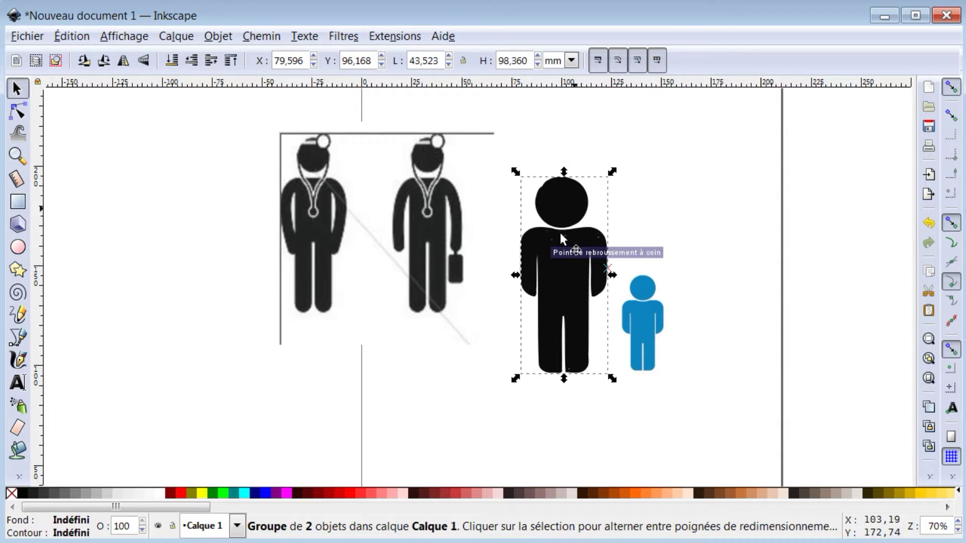
Step: Open the body shape for node editing and delete the stray nodes forming the white speck in the middle of the chest
{"action": "scroll", "coordinate": [563, 227], "scroll_direction": "up", "scroll_amount": 5}
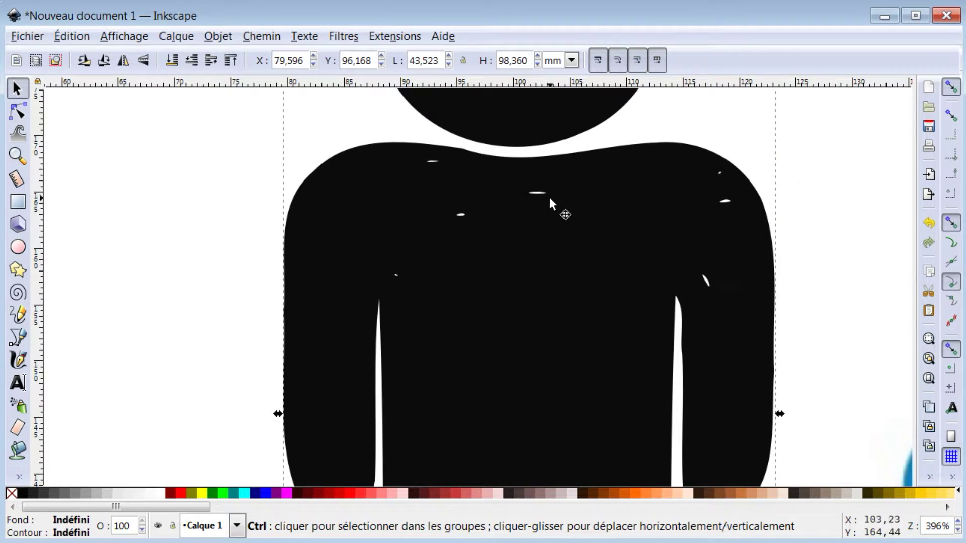
{"action": "scroll", "coordinate": [539, 202], "scroll_direction": "up", "scroll_amount": 2, "text": "ctrl"}
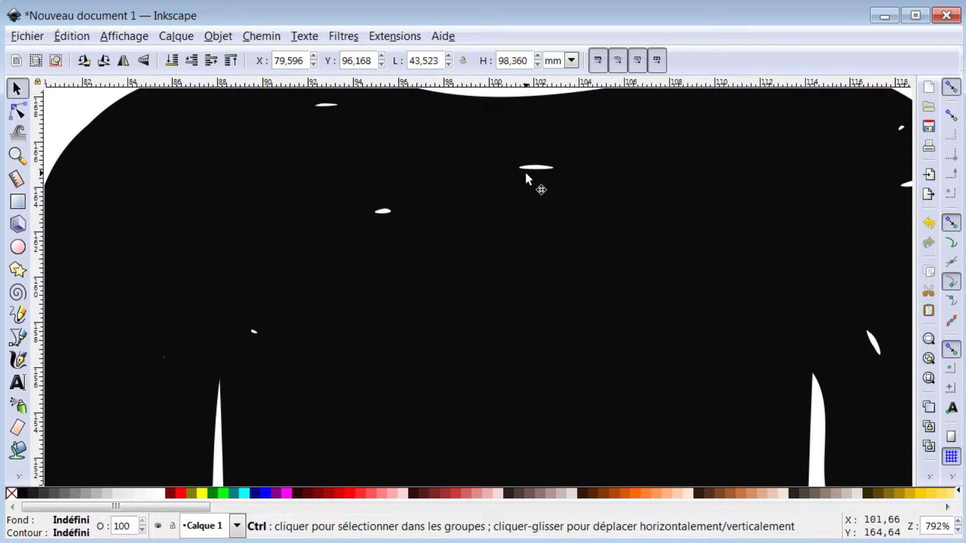
{"action": "scroll", "coordinate": [525, 197], "scroll_direction": "down", "scroll_amount": 2, "text": "ctrl"}
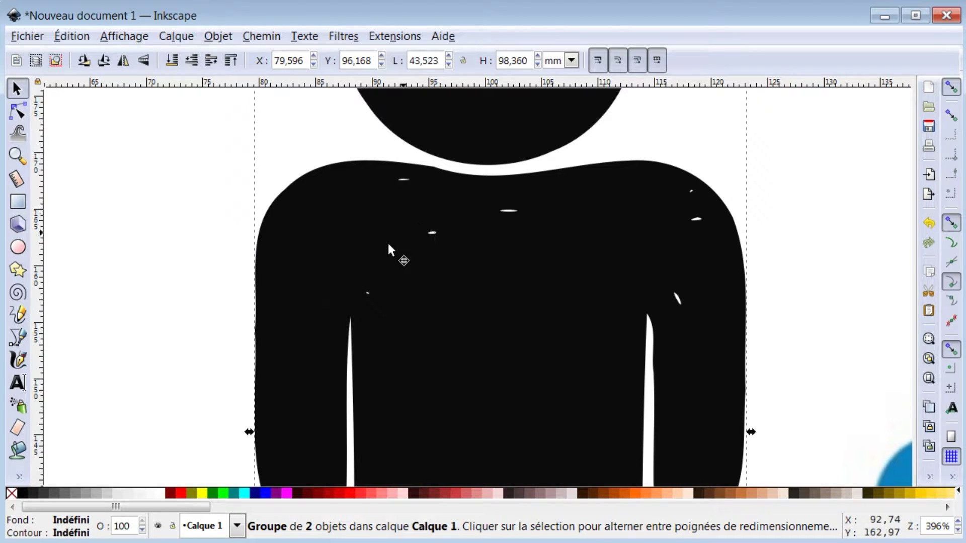
{"action": "left_click", "coordinate": [19, 114]}
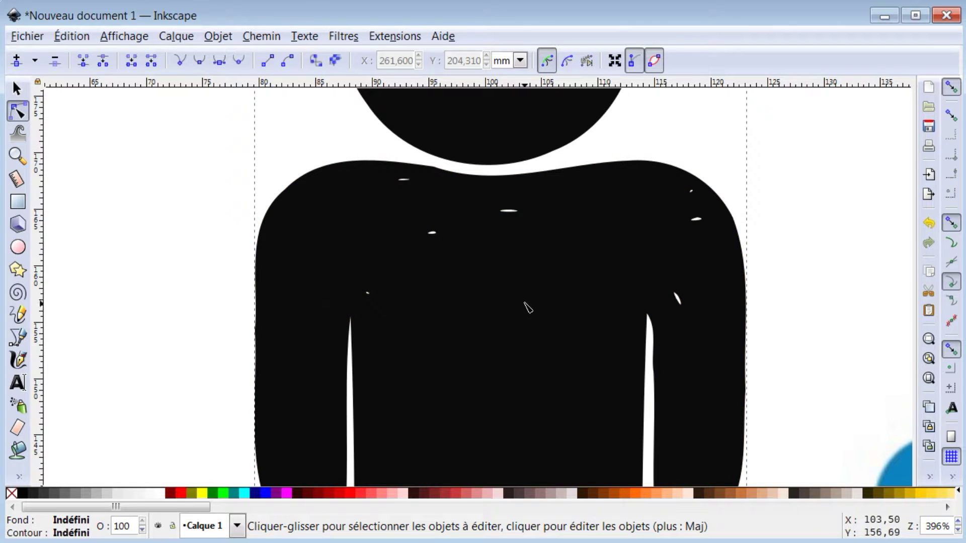
{"action": "left_click", "coordinate": [506, 290]}
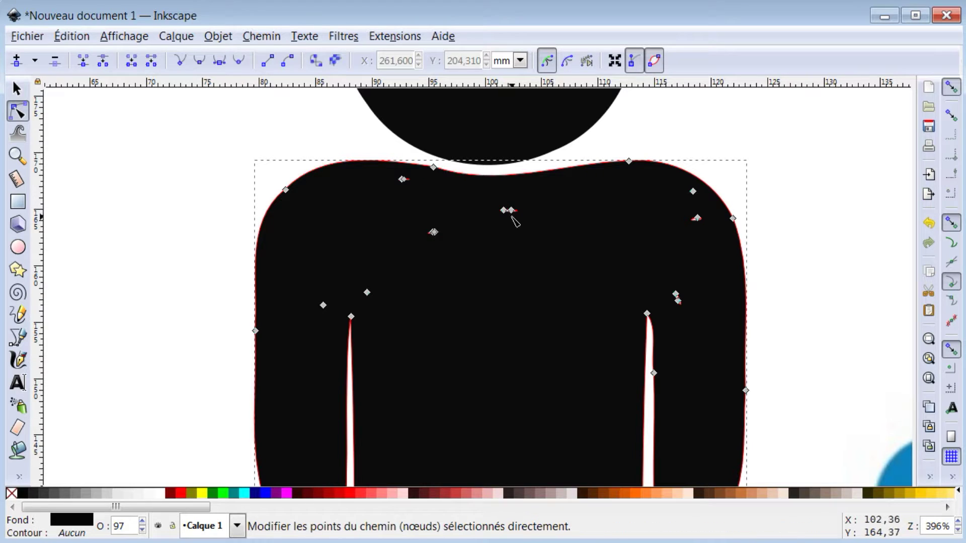
{"action": "left_click_drag", "start_coordinate": [513, 209], "coordinate": [503, 248]}
{"action": "left_click_drag", "start_coordinate": [503, 210], "coordinate": [682, 213]}
{"action": "left_click_drag", "start_coordinate": [557, 350], "coordinate": [531, 324]}
{"action": "left_click_drag", "start_coordinate": [505, 194], "coordinate": [611, 351]}
{"action": "key", "text": "Delete"}
Step: Delete the stray nodes behind the small white specks around the shoulder and armpit on the body's left-hand side
{"action": "left_click_drag", "start_coordinate": [468, 265], "coordinate": [360, 173]}
{"action": "key", "text": "Delete"}
{"action": "left_click_drag", "start_coordinate": [401, 268], "coordinate": [341, 322]}
{"action": "key", "text": "Delete"}
{"action": "key", "text": "Delete"}
Step: Delete the stray nodes of the white specks above the armpit and on the shoulder on the body's right-hand side
{"action": "left_click_drag", "start_coordinate": [670, 257], "coordinate": [707, 322]}
{"action": "key", "text": "Delete"}
{"action": "left_click_drag", "start_coordinate": [680, 187], "coordinate": [704, 222]}
{"action": "key", "text": "Delete"}
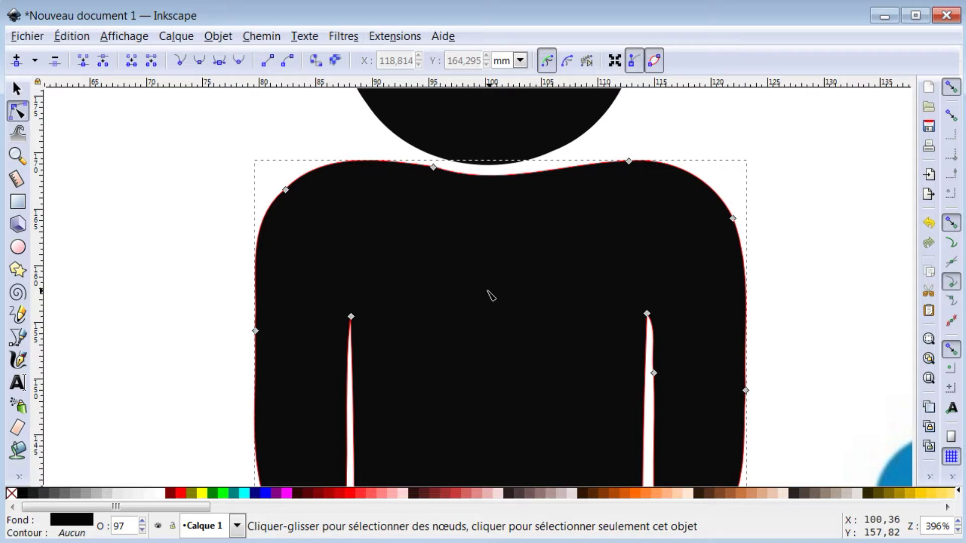
Step: Compare the outline of the cleaned black figure with the reference doctors
{"action": "scroll", "coordinate": [475, 300], "scroll_direction": "down", "scroll_amount": 5}
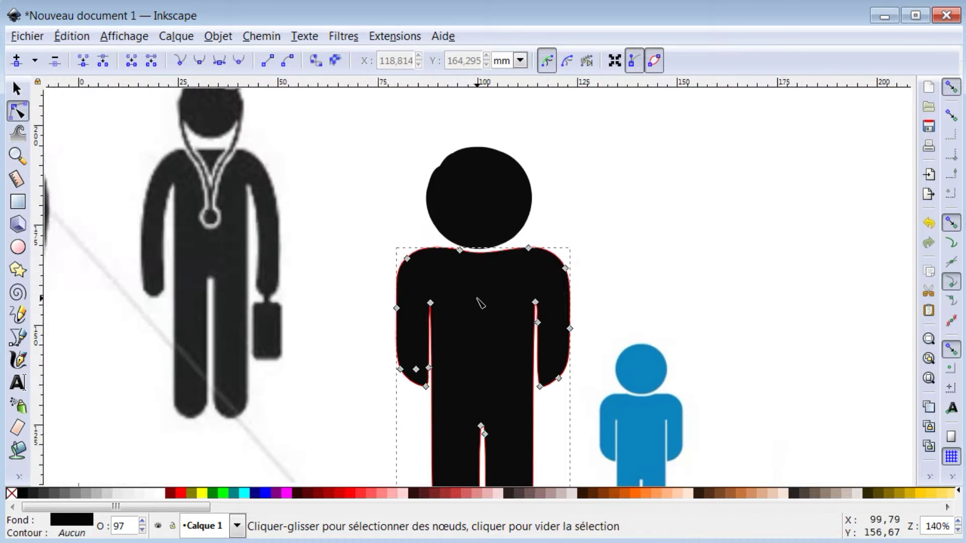
{"action": "left_click", "coordinate": [560, 255]}
{"action": "left_click", "coordinate": [478, 247]}
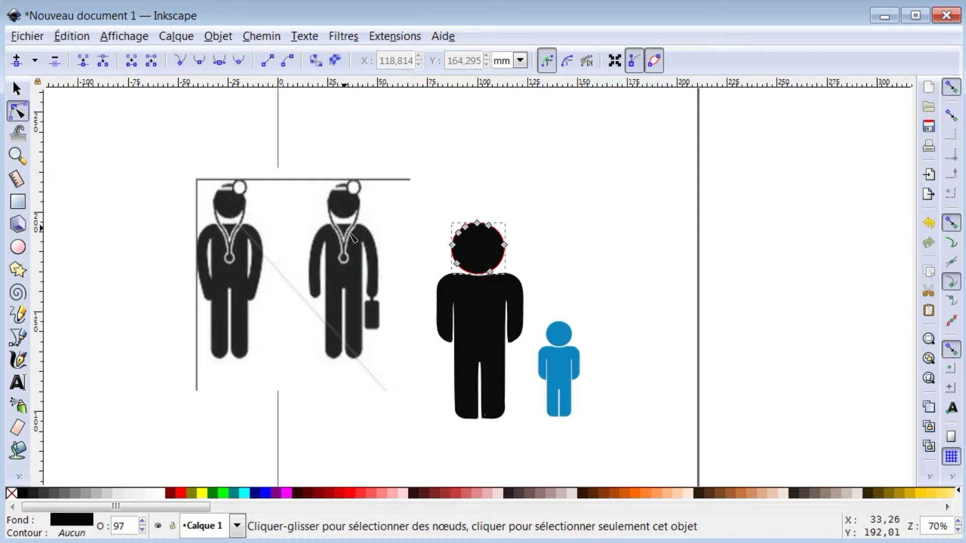
{"action": "left_click", "coordinate": [573, 279]}
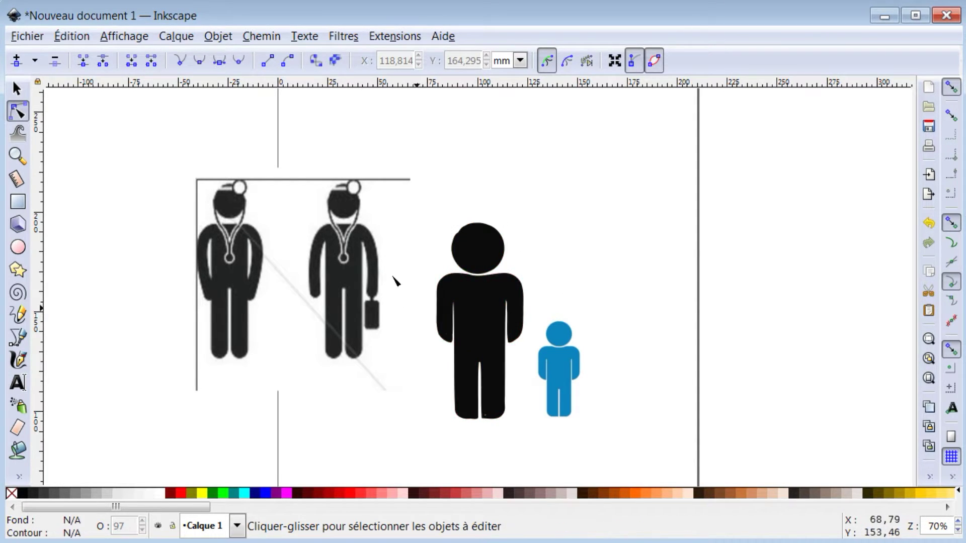
{"action": "scroll", "coordinate": [391, 310], "scroll_direction": "up", "scroll_amount": 2, "text": "ctrl"}
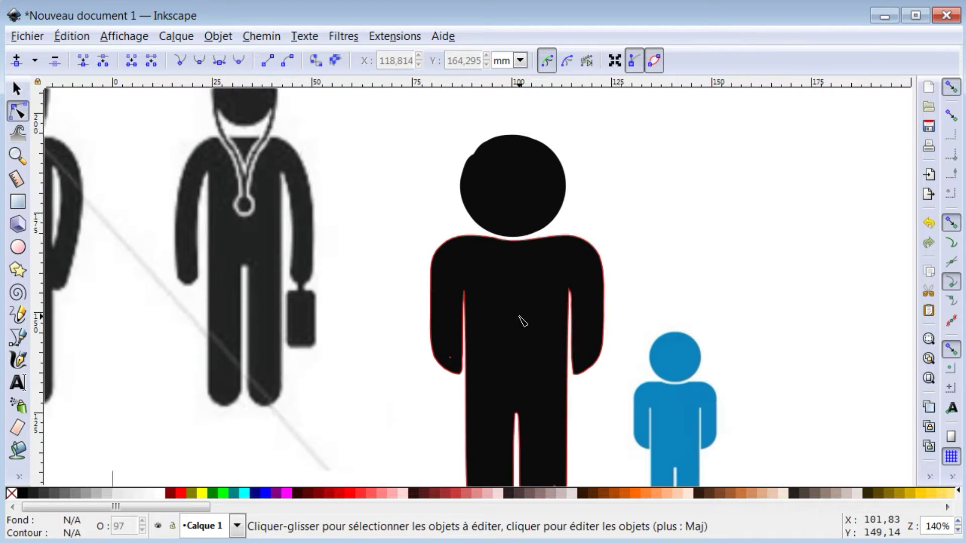
{"action": "scroll", "coordinate": [470, 246], "scroll_direction": "down", "scroll_amount": 1, "text": "ctrl"}
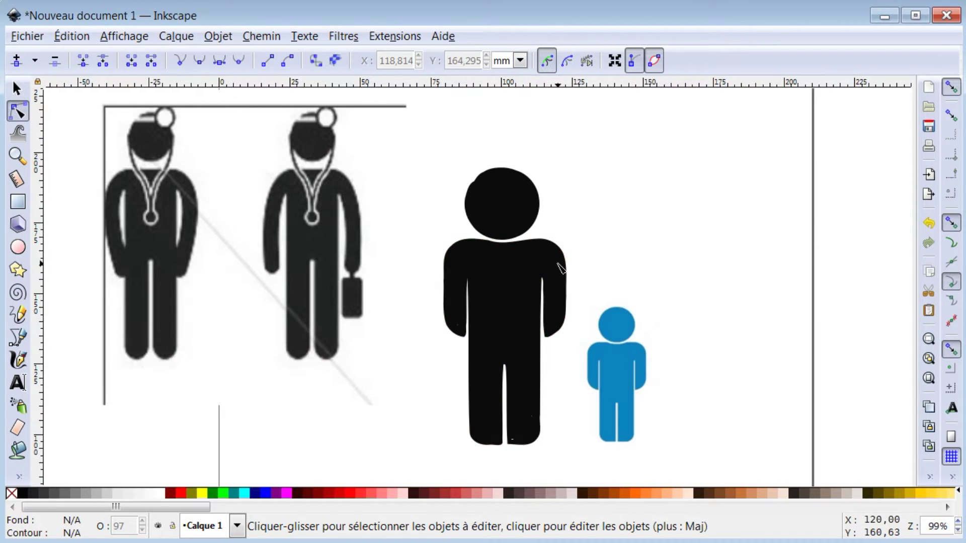
{"action": "scroll", "coordinate": [561, 265], "scroll_direction": "up", "scroll_amount": 1, "text": "ctrl"}
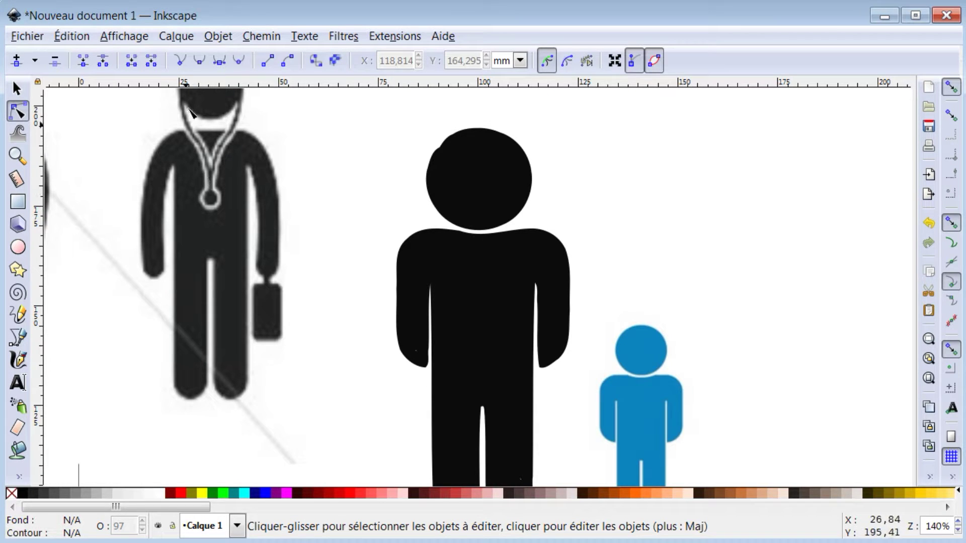
Step: Draw a red ellipse in the middle of the figure's chest, about 5.5 mm wide and 5.7 mm high
{"action": "left_click", "coordinate": [22, 247]}
{"action": "left_click_drag", "start_coordinate": [473, 291], "coordinate": [501, 322]}
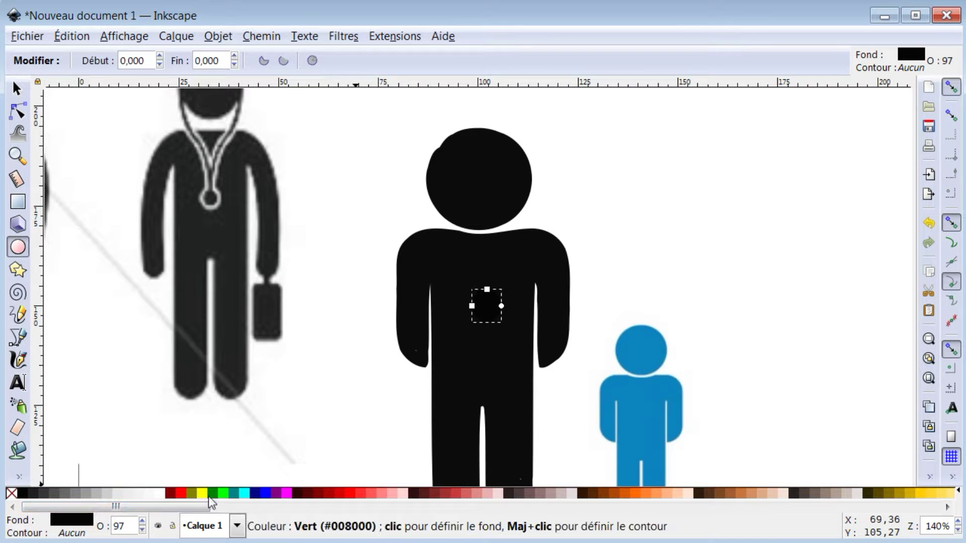
{"action": "left_click", "coordinate": [179, 492]}
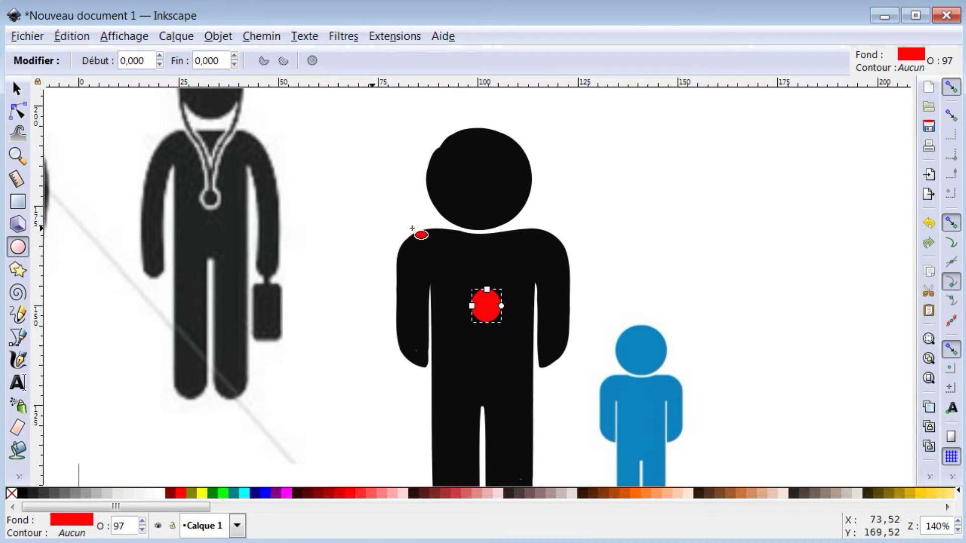
{"action": "left_click", "coordinate": [15, 89]}
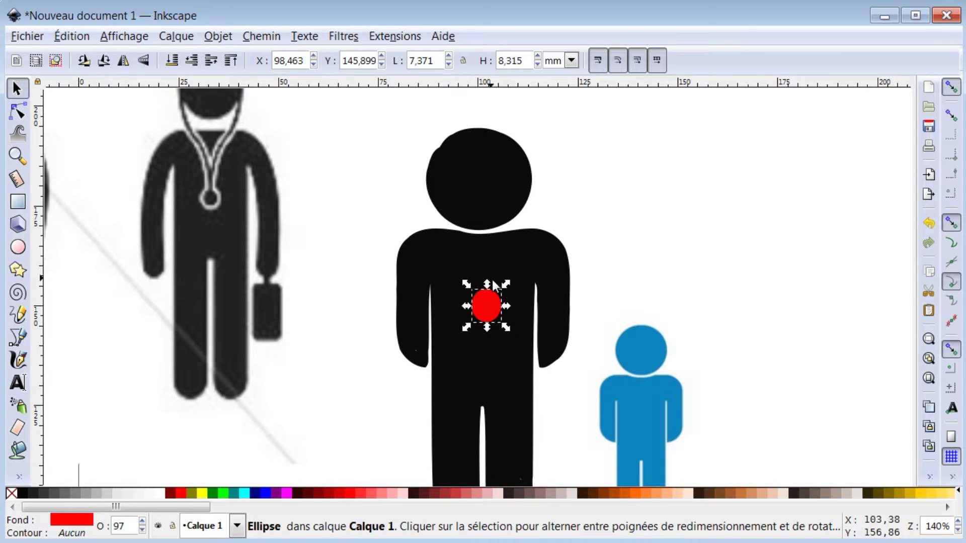
{"action": "left_click_drag", "start_coordinate": [505, 285], "coordinate": [496, 292]}
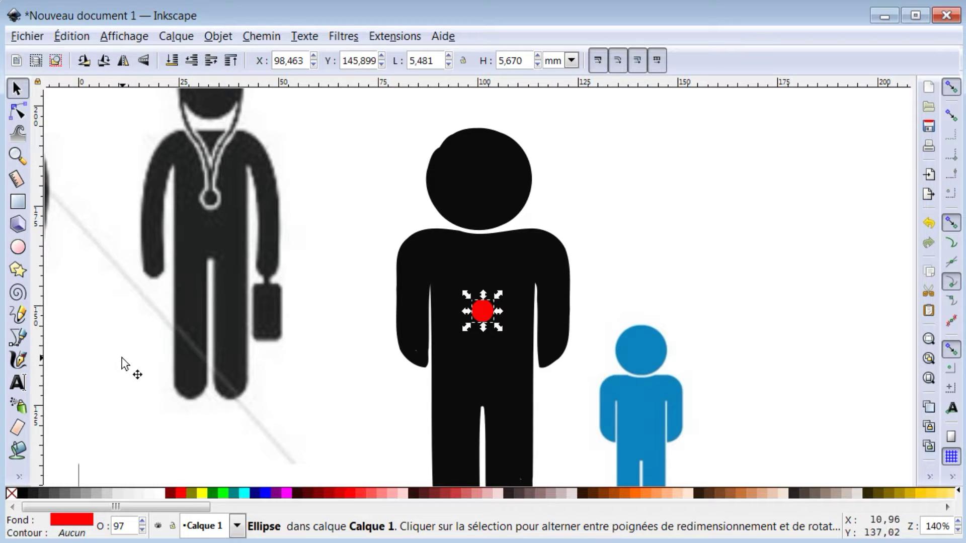
Step: Draw an open Bézier curve for the stethoscope from one side of the head down to the red ellipse and up to the other side
{"action": "left_click", "coordinate": [19, 338]}
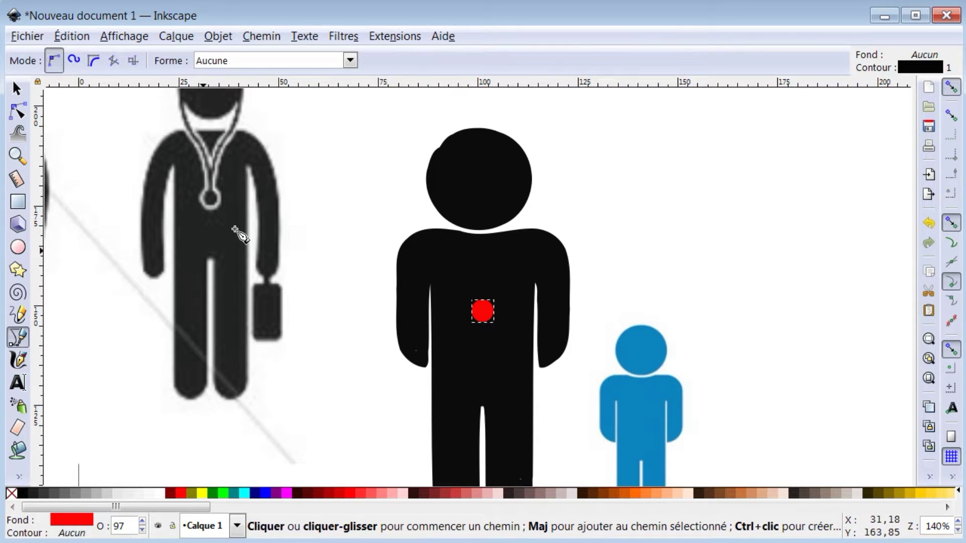
{"action": "left_click", "coordinate": [426, 171]}
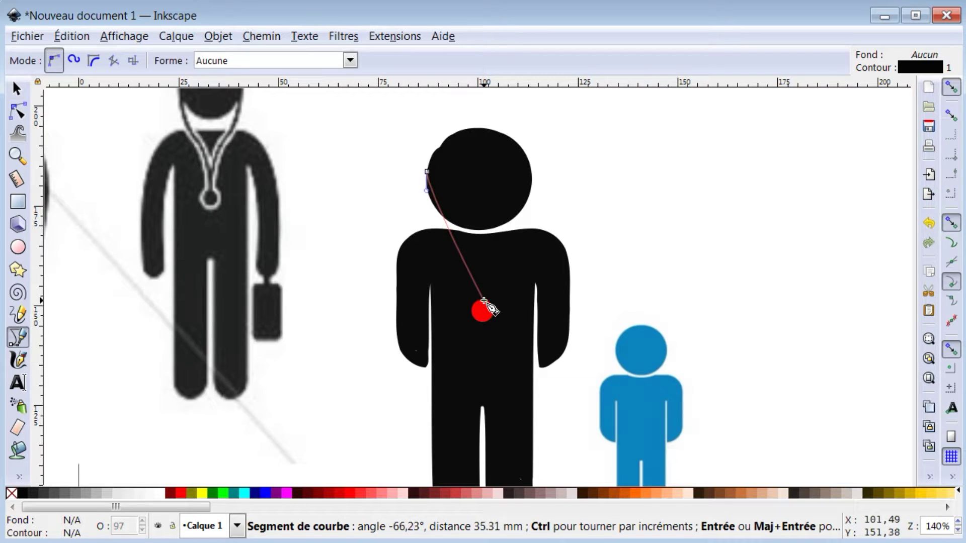
{"action": "left_click_drag", "start_coordinate": [484, 301], "coordinate": [487, 361]}
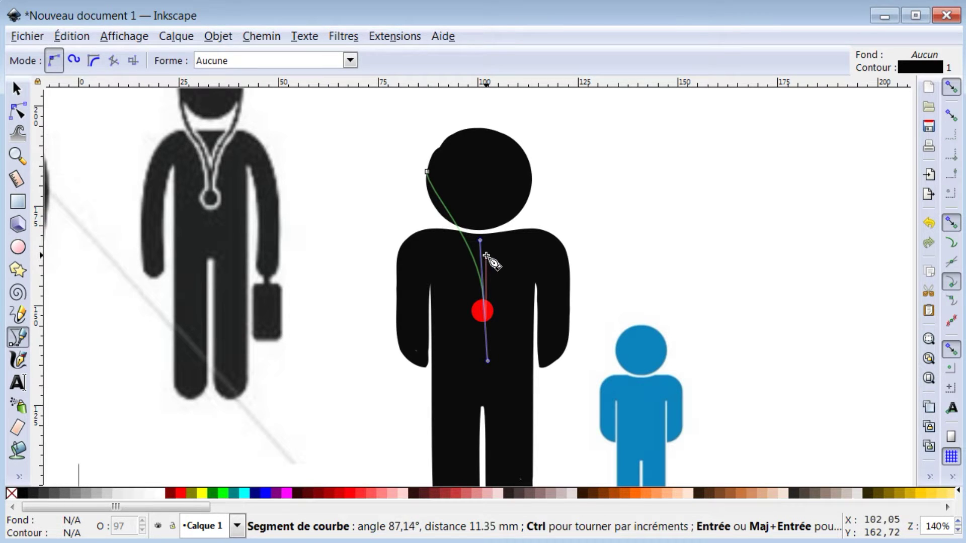
{"action": "left_click", "coordinate": [531, 181]}
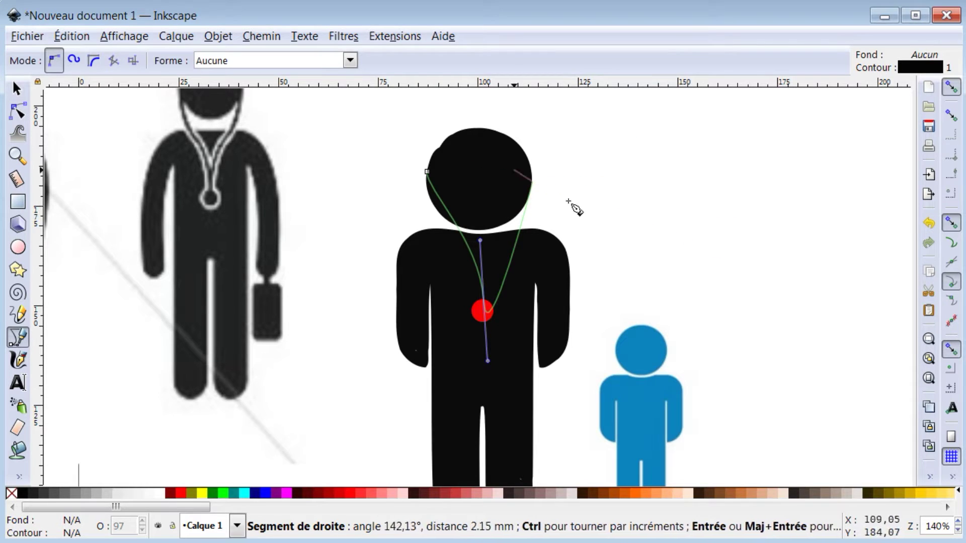
{"action": "key", "text": "Return"}
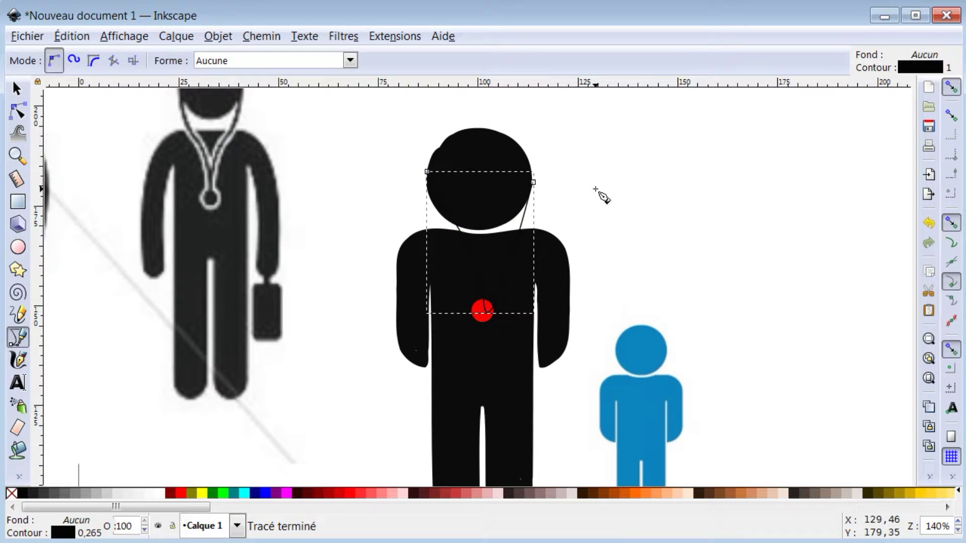
Step: Leave the stethoscope curve without fill and set its stroke to the flat red f40b3dff
{"action": "left_click", "coordinate": [183, 491]}
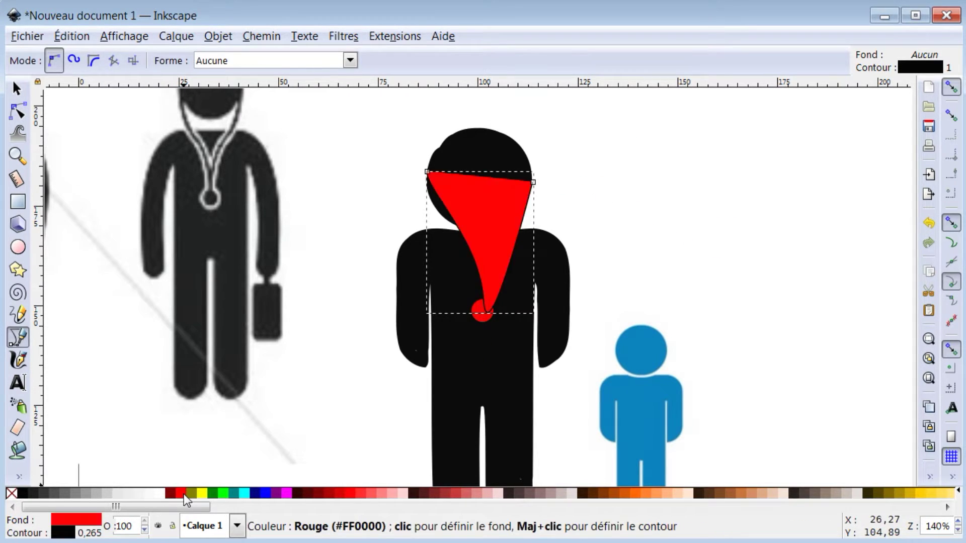
{"action": "double_click", "coordinate": [74, 527]}
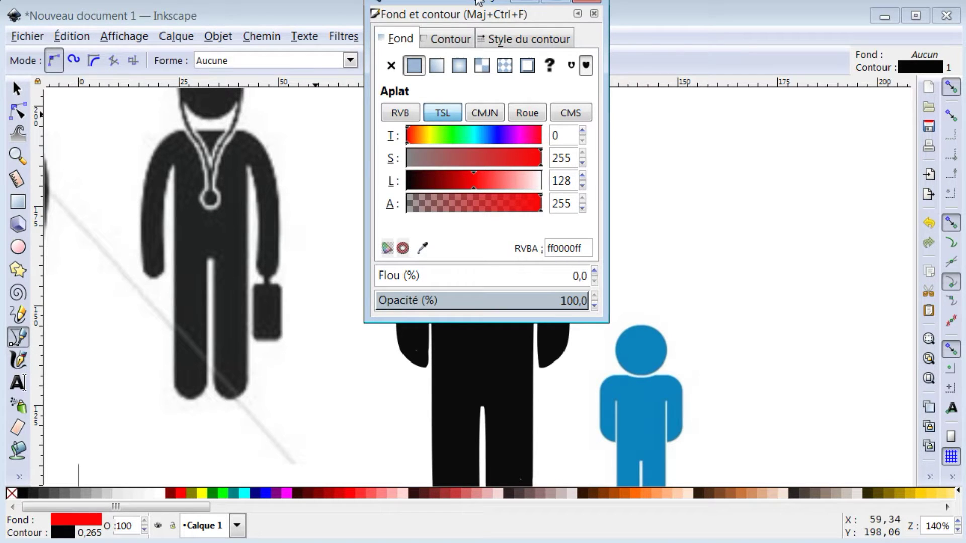
{"action": "left_click_drag", "start_coordinate": [478, 2], "coordinate": [438, 80]}
{"action": "left_click", "coordinate": [358, 149]}
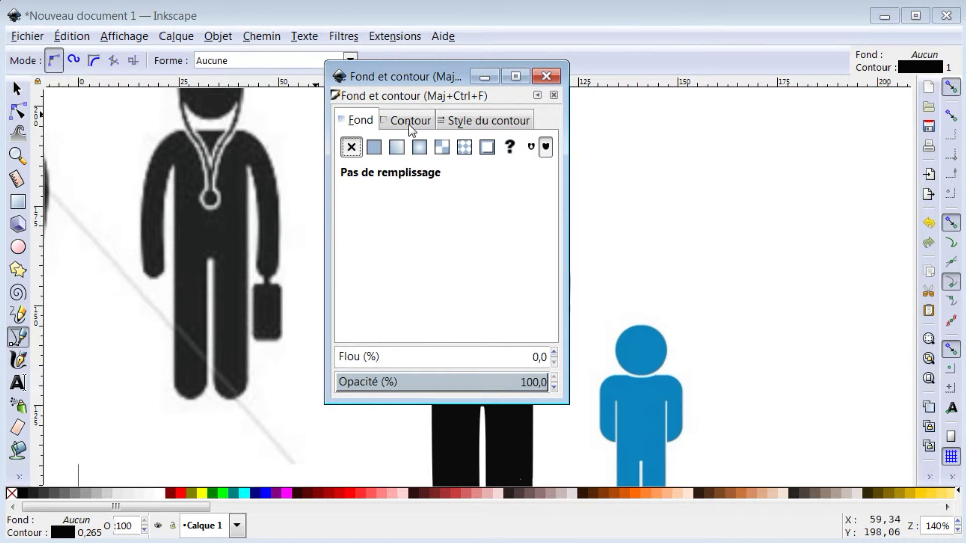
{"action": "left_click", "coordinate": [410, 123]}
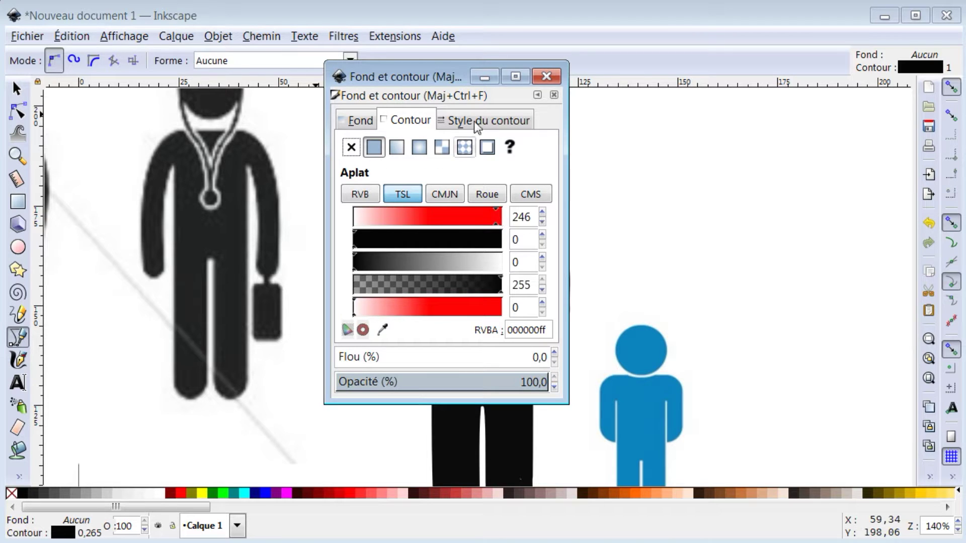
{"action": "left_click_drag", "start_coordinate": [465, 71], "coordinate": [269, 70]}
{"action": "left_click_drag", "start_coordinate": [251, 242], "coordinate": [294, 233]}
{"action": "left_click", "coordinate": [236, 260]}
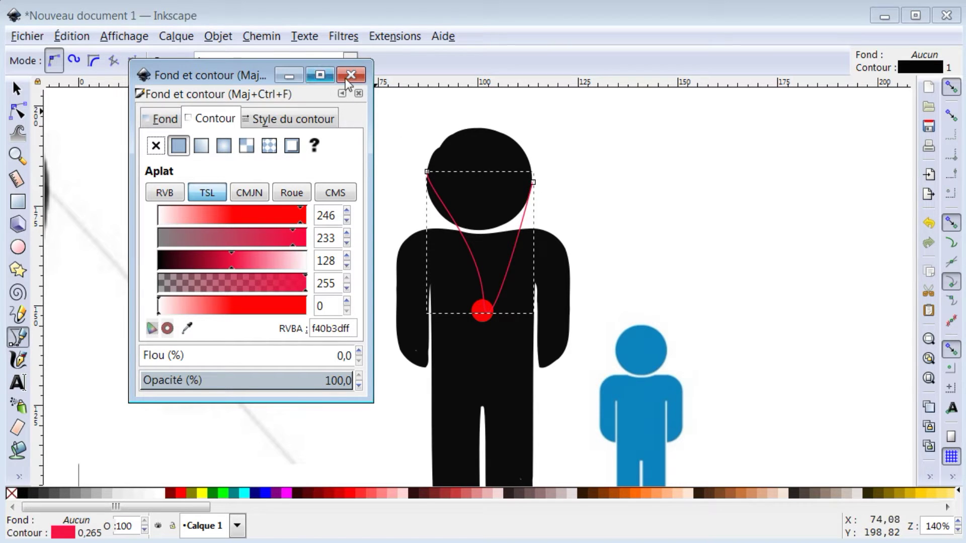
Step: Set the stethoscope curve's stroke width to 1.265 mm and close the fill and stroke settings
{"action": "left_click", "coordinate": [285, 119]}
{"action": "left_click", "coordinate": [277, 140]}
{"action": "left_click", "coordinate": [277, 141]}
{"action": "left_click", "coordinate": [278, 141]}
{"action": "left_click", "coordinate": [277, 140]}
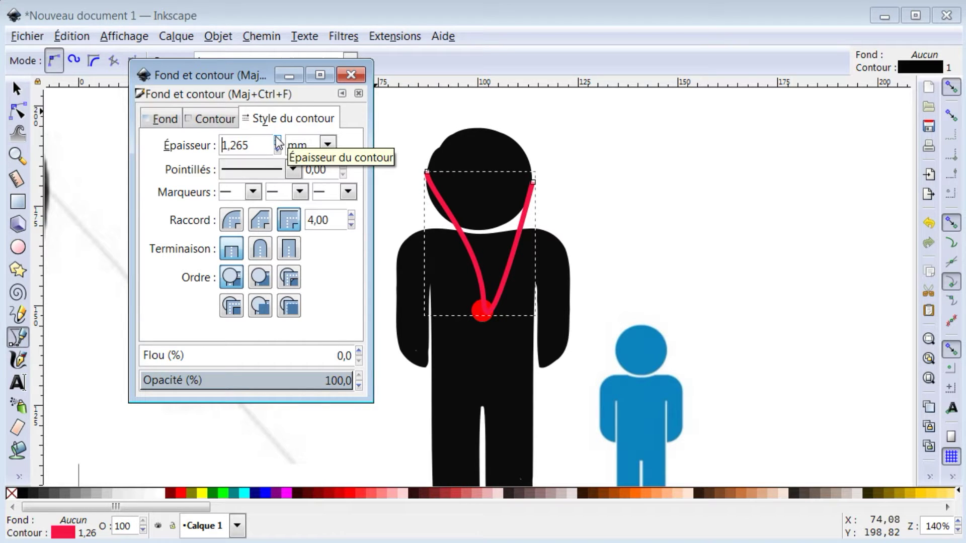
{"action": "left_click", "coordinate": [356, 75]}
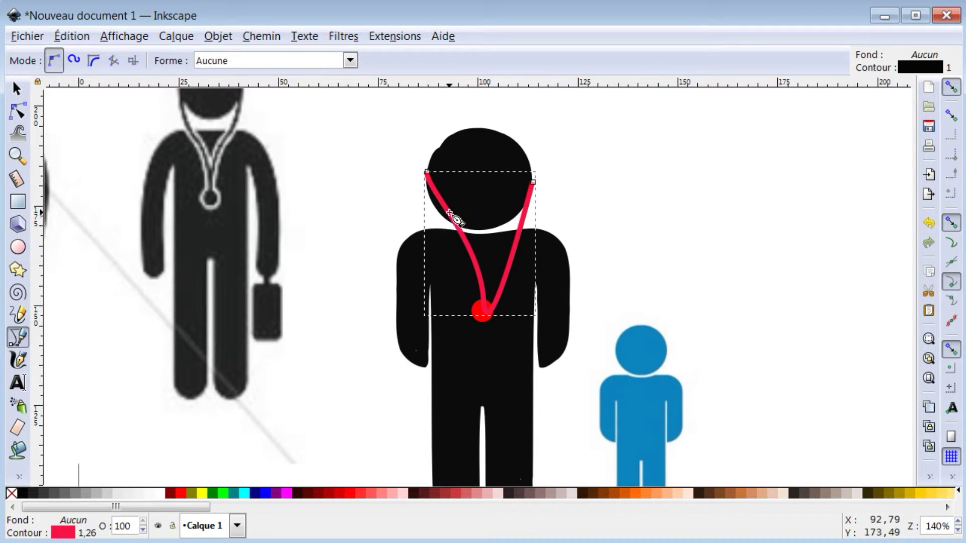
Step: Bend both sides of the stethoscope curve outward so that they pass around the head
{"action": "left_click_drag", "start_coordinate": [448, 208], "coordinate": [442, 207]}
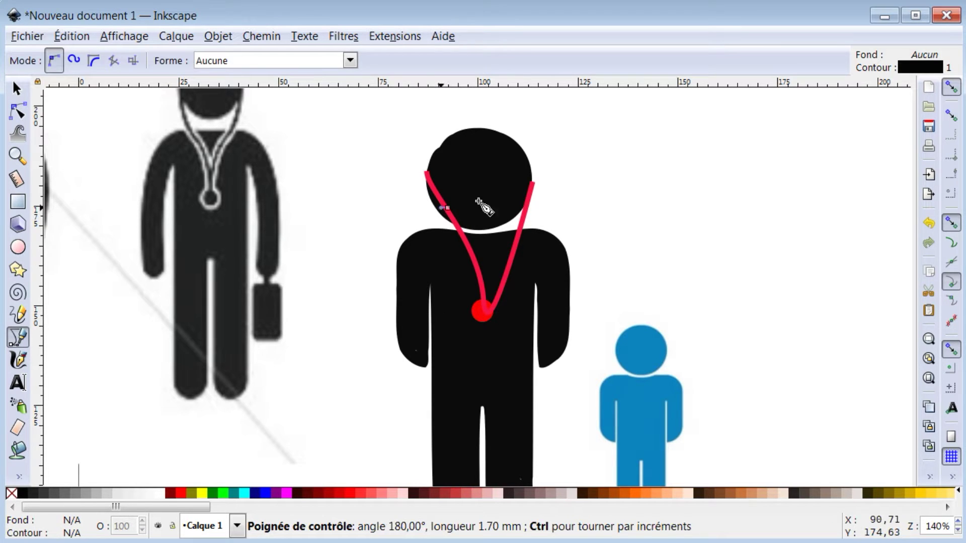
{"action": "key", "text": "Escape"}
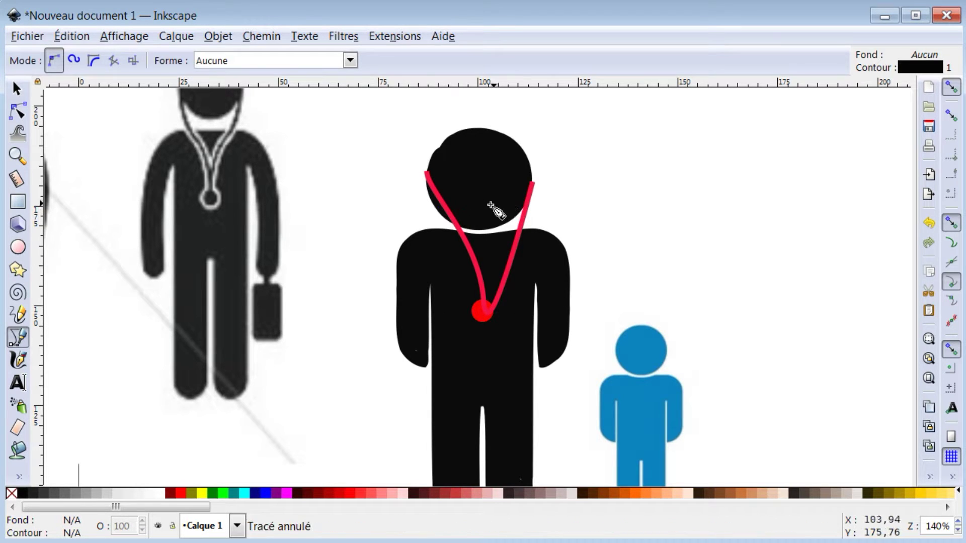
{"action": "left_click", "coordinate": [26, 110]}
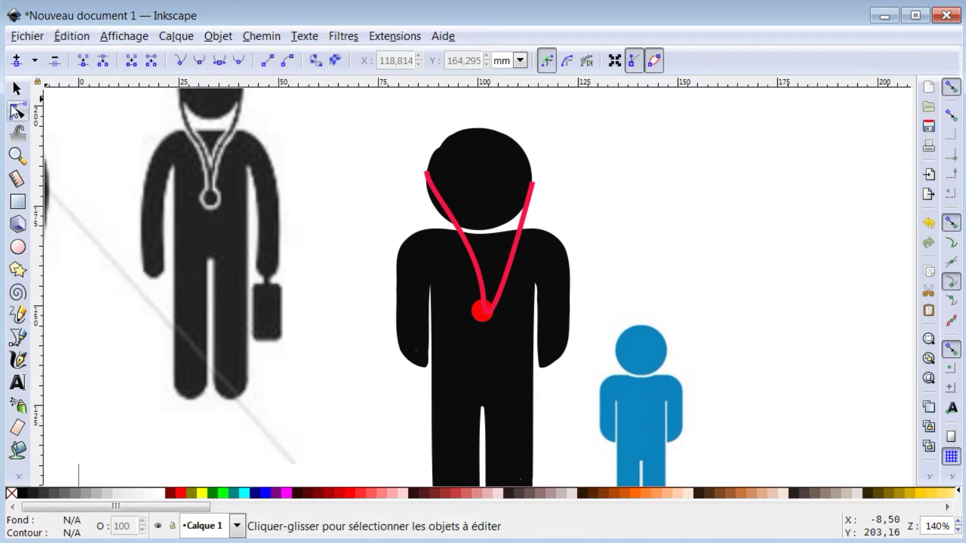
{"action": "left_click", "coordinate": [439, 198]}
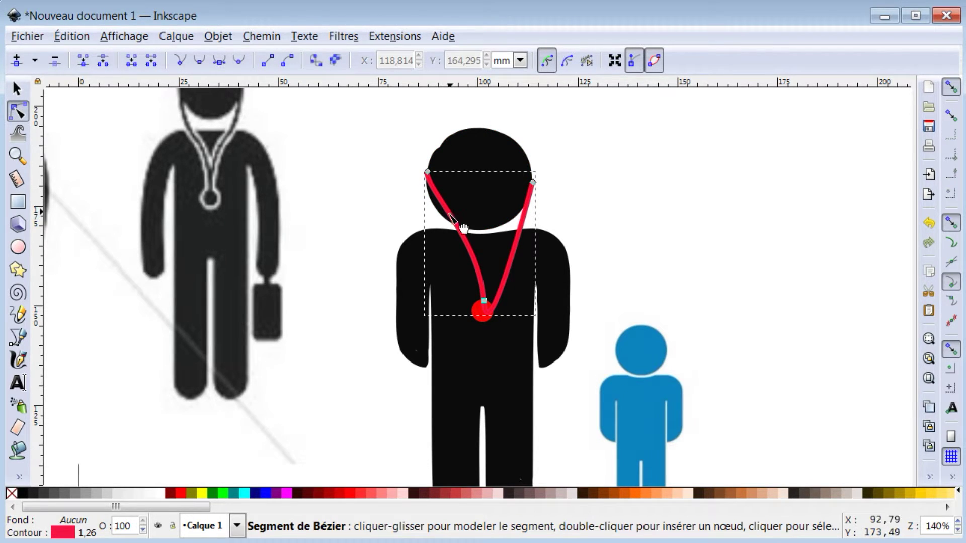
{"action": "left_click_drag", "start_coordinate": [465, 228], "coordinate": [458, 241]}
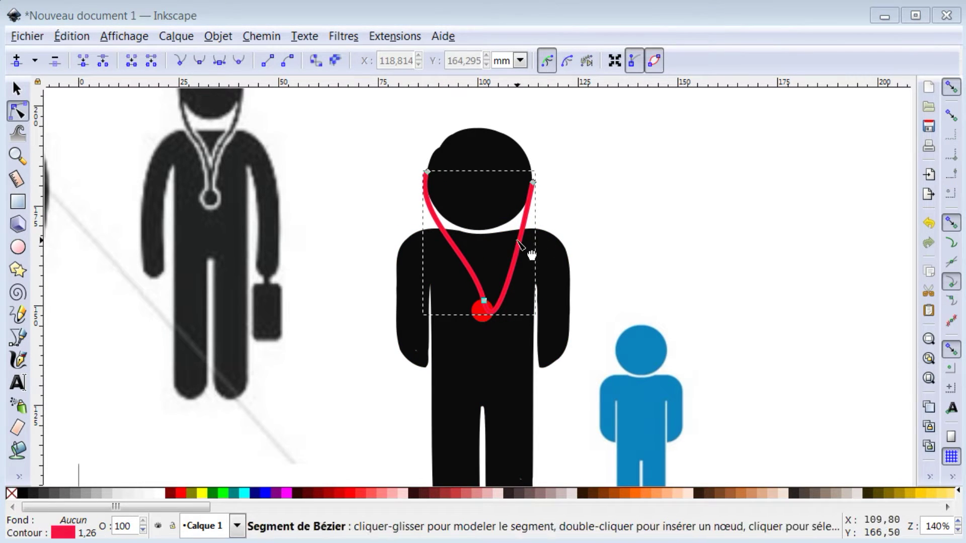
{"action": "left_click_drag", "start_coordinate": [526, 243], "coordinate": [531, 222]}
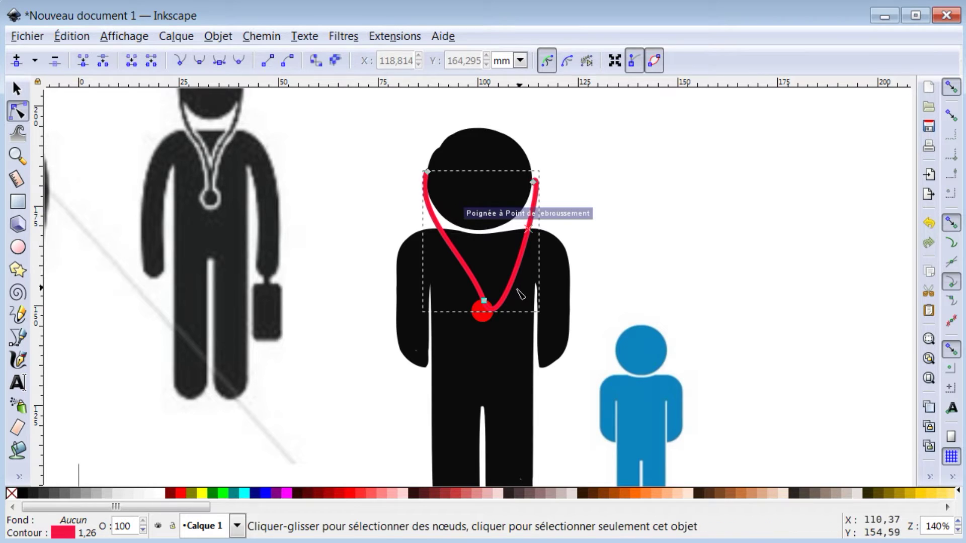
{"action": "mouse_move", "coordinate": [515, 303]}
{"action": "left_mouse_down"}
{"action": "mouse_move", "coordinate": [495, 280]}
{"action": "mouse_move", "coordinate": [484, 284]}
{"action": "mouse_move", "coordinate": [495, 297]}
{"action": "mouse_move", "coordinate": [530, 302]}
{"action": "mouse_move", "coordinate": [497, 308]}
{"action": "left_mouse_up"}
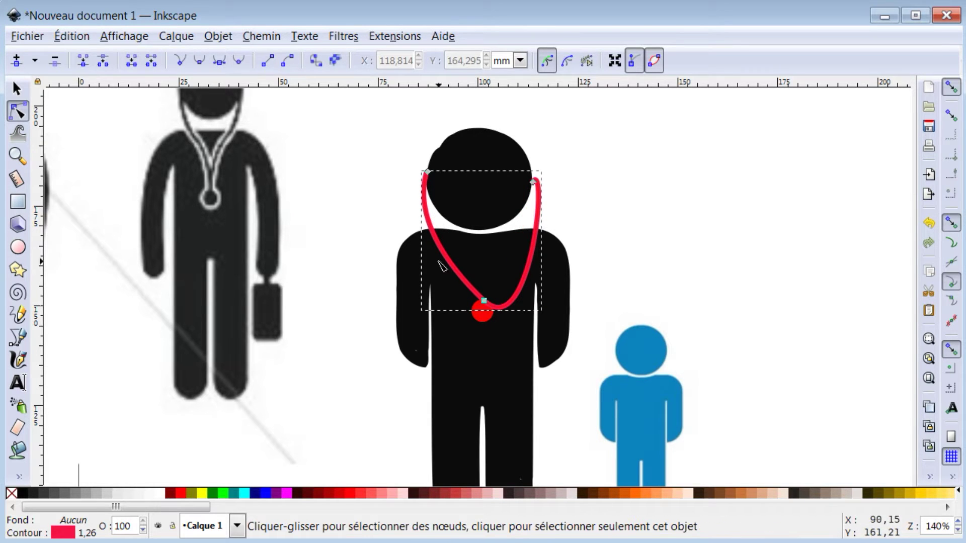
Step: Make the stethoscope curve's lowest node a cusp and aim its two handles upward to form a V
{"action": "left_click", "coordinate": [484, 301]}
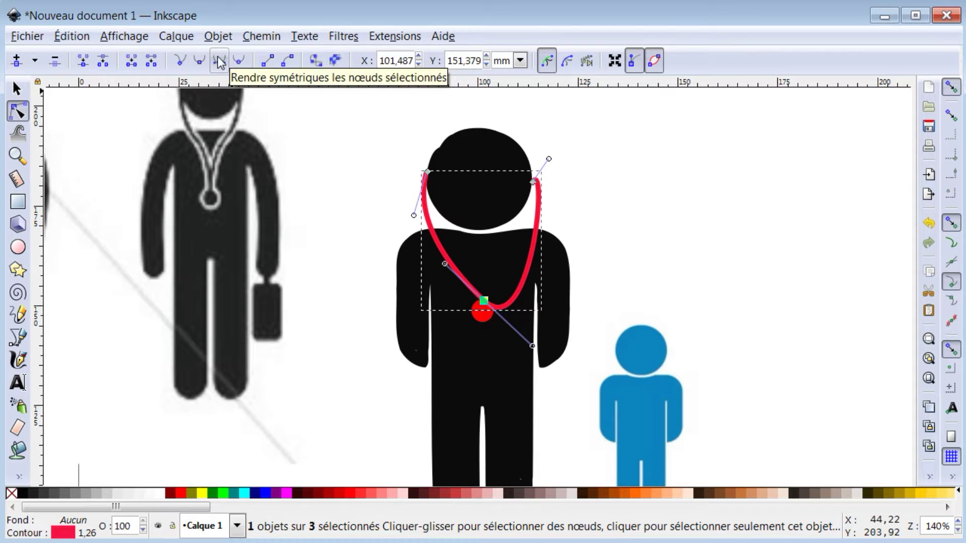
{"action": "left_click_drag", "start_coordinate": [532, 346], "coordinate": [536, 304]}
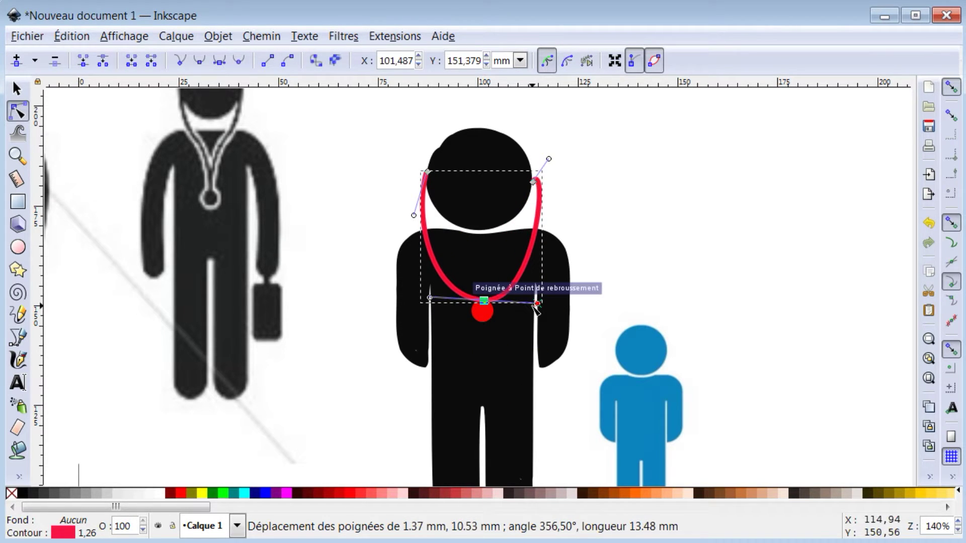
{"action": "left_click", "coordinate": [182, 63]}
{"action": "left_click_drag", "start_coordinate": [537, 303], "coordinate": [493, 280]}
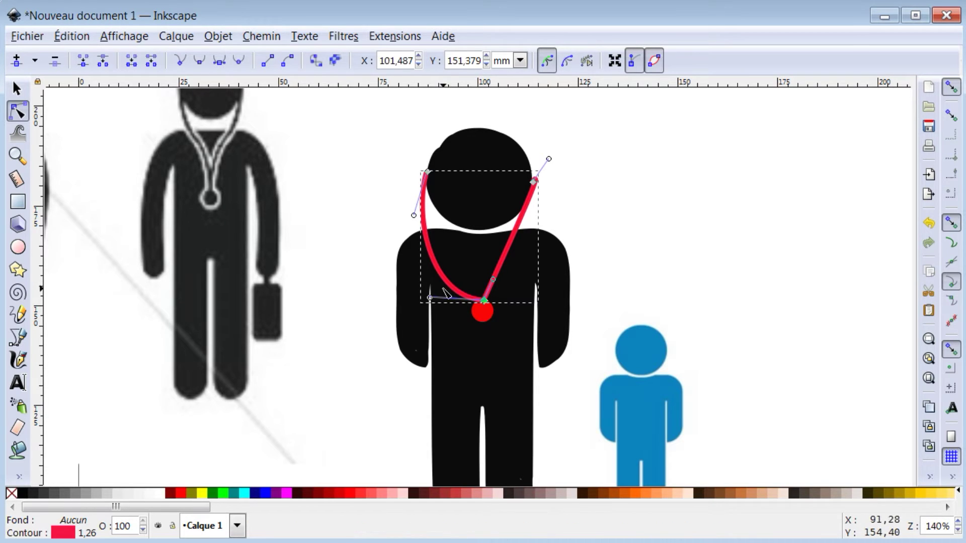
{"action": "left_click_drag", "start_coordinate": [429, 298], "coordinate": [470, 280]}
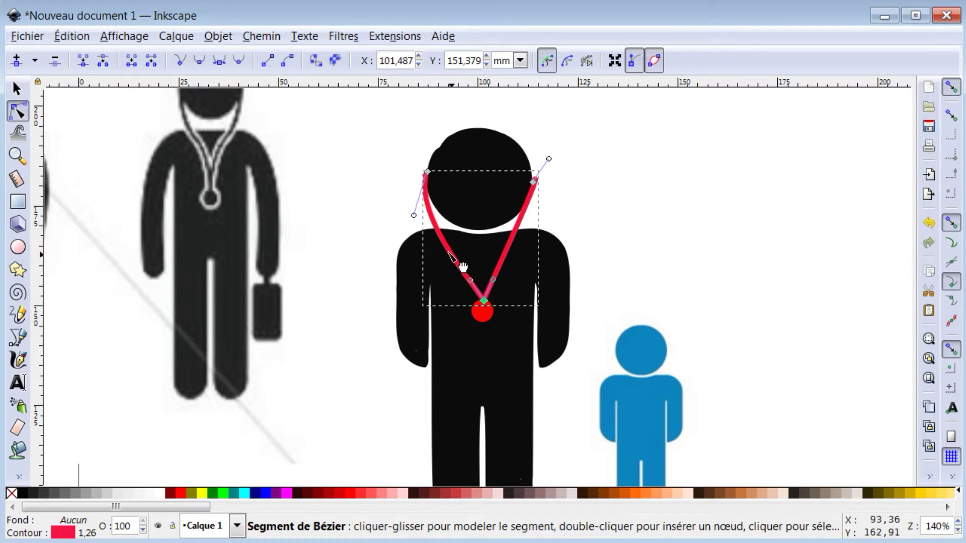
Step: Bow both sides of the stethoscope curve outward below the head and swing the upper right node's handle downward
{"action": "left_click_drag", "start_coordinate": [442, 238], "coordinate": [453, 275]}
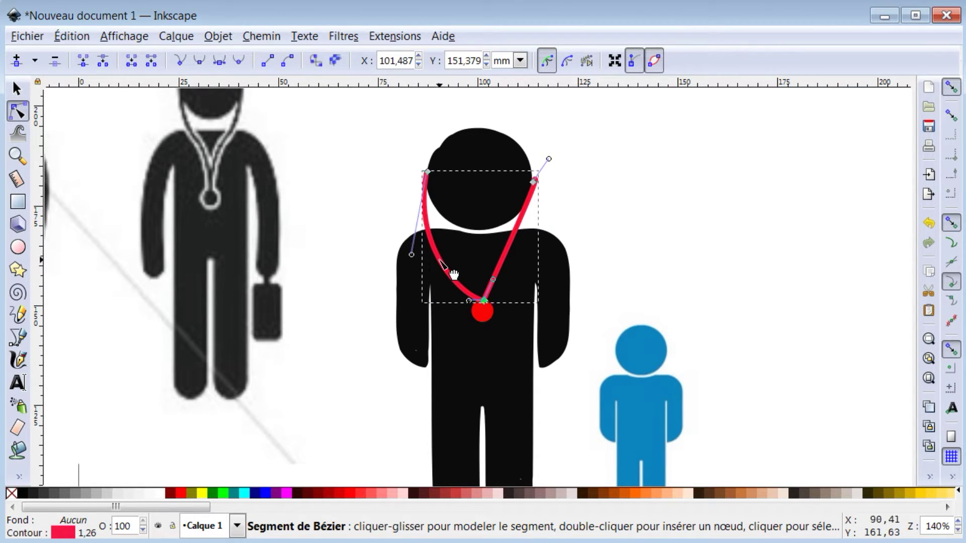
{"action": "left_click_drag", "start_coordinate": [512, 243], "coordinate": [517, 272]}
{"action": "left_click_drag", "start_coordinate": [548, 176], "coordinate": [552, 259]}
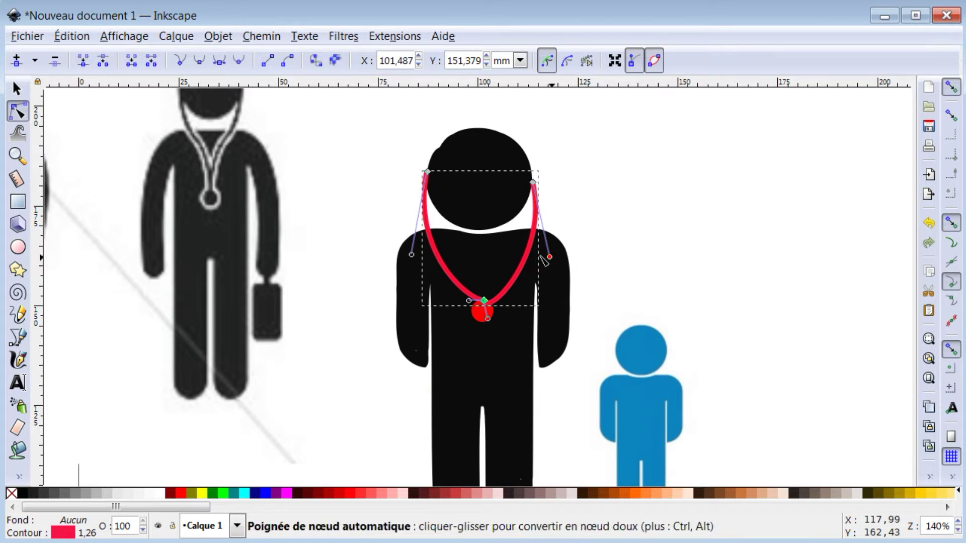
Step: Reshape both sides of the stethoscope with the end and bottom node handles so they curve inward to a narrow point at the ellipse
{"action": "left_click_drag", "start_coordinate": [413, 257], "coordinate": [435, 262]}
{"action": "left_click_drag", "start_coordinate": [469, 300], "coordinate": [482, 264]}
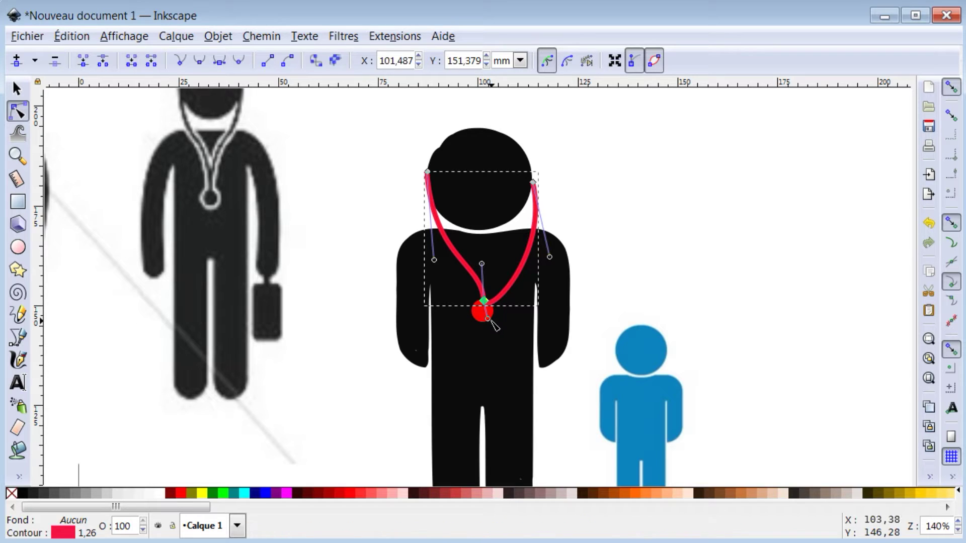
{"action": "key", "text": "Escape"}
{"action": "left_click", "coordinate": [481, 302]}
{"action": "left_click_drag", "start_coordinate": [498, 301], "coordinate": [486, 247]}
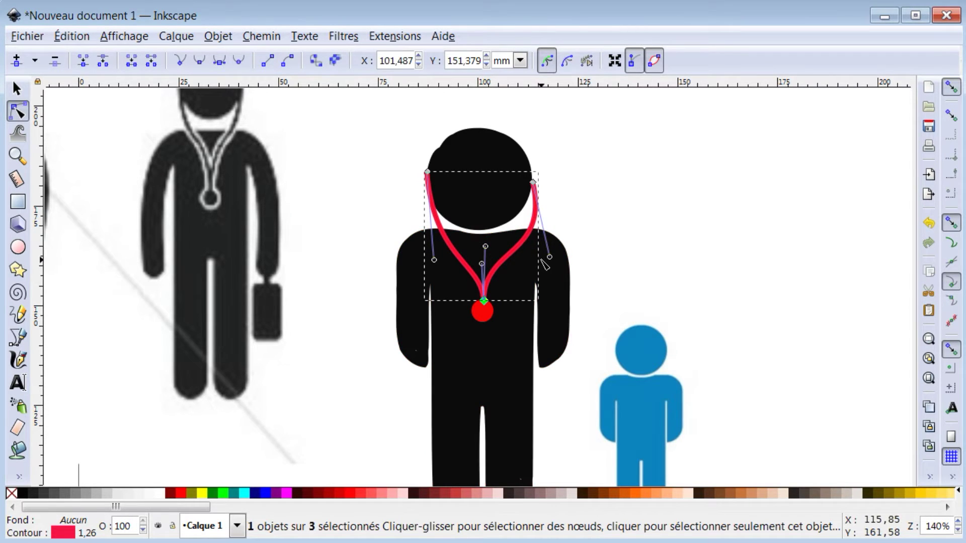
{"action": "left_click_drag", "start_coordinate": [550, 257], "coordinate": [528, 259]}
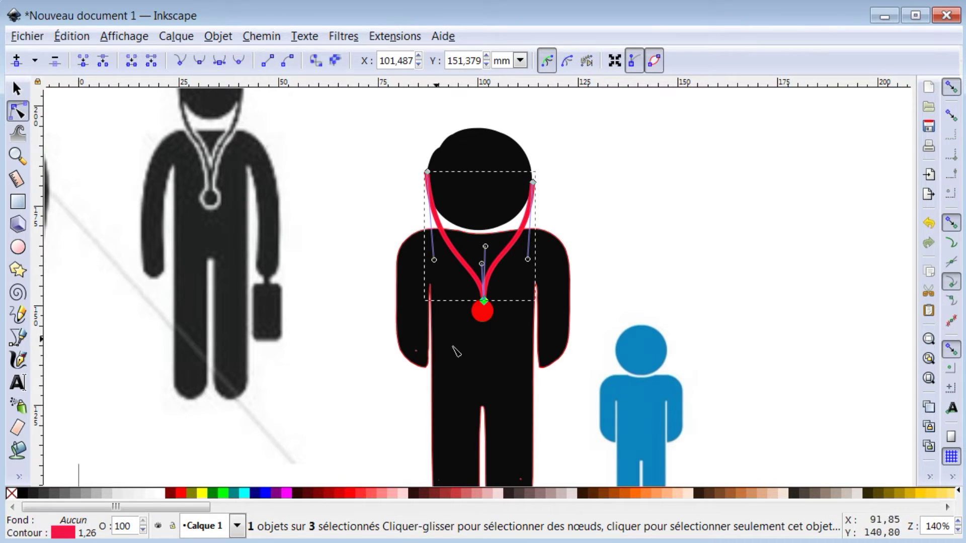
Step: Give the red ellipse on the chest a flat, almost white stroke
{"action": "left_click", "coordinate": [481, 322]}
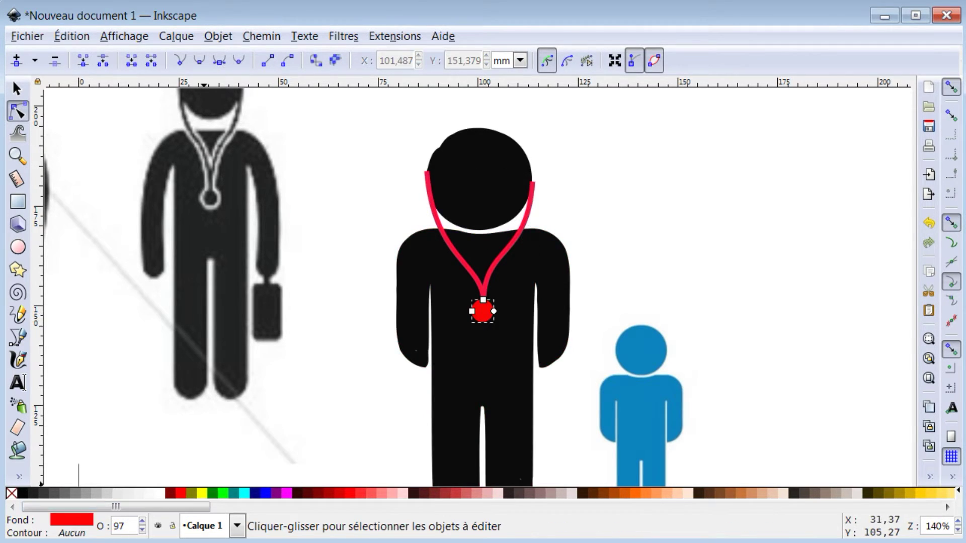
{"action": "left_click", "coordinate": [58, 524]}
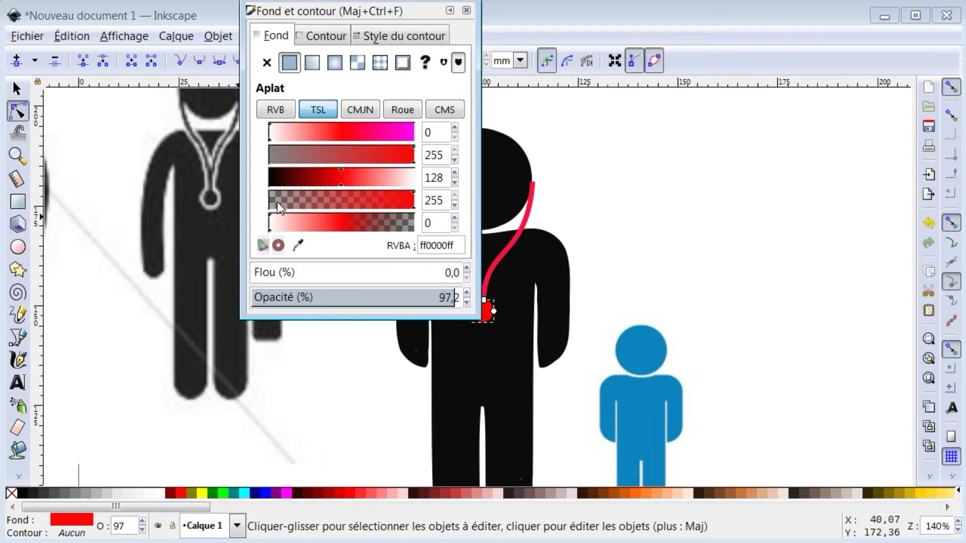
{"action": "left_click", "coordinate": [322, 36]}
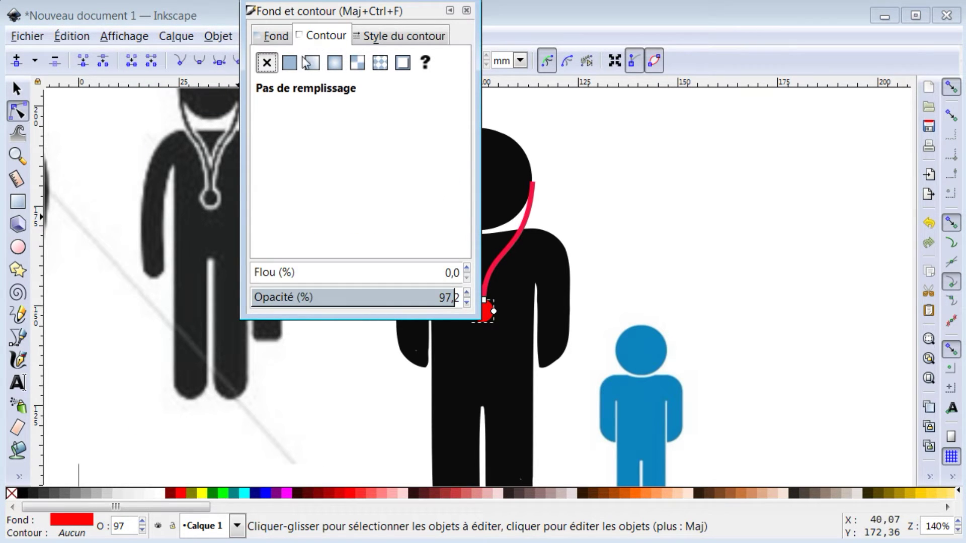
{"action": "left_click", "coordinate": [290, 63]}
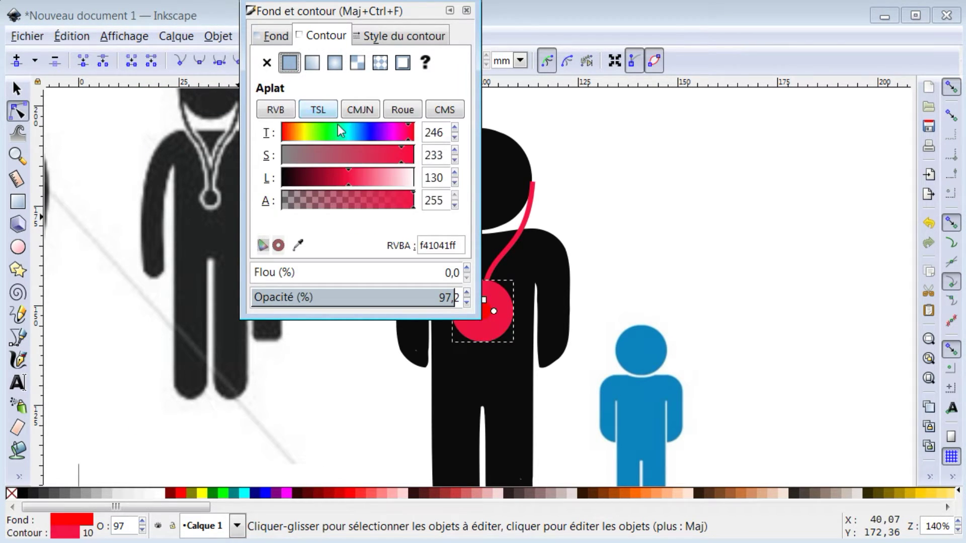
{"action": "left_click", "coordinate": [411, 178]}
Step: Set the ellipse's stroke width to 0.800 mm
{"action": "left_click", "coordinate": [397, 36]}
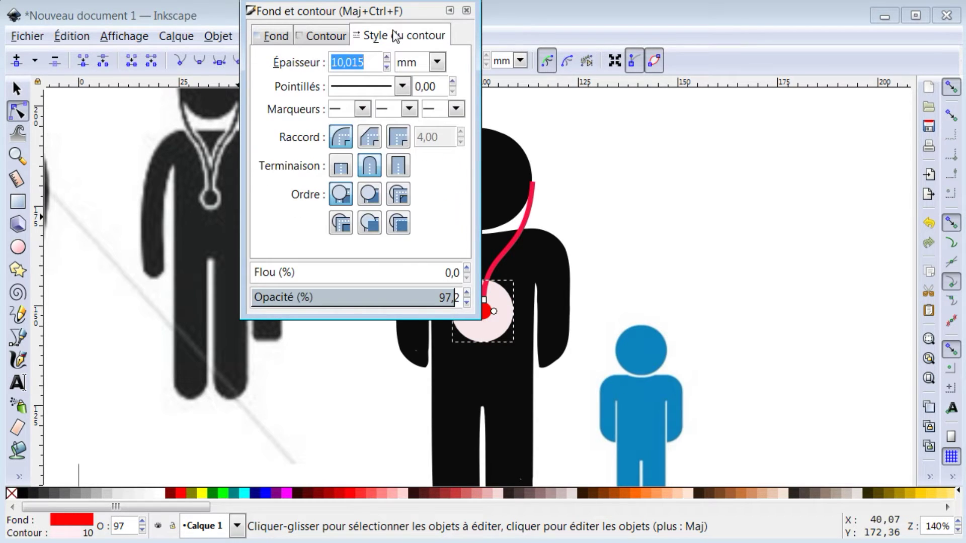
{"action": "left_click", "coordinate": [386, 67]}
{"action": "left_click", "coordinate": [387, 67]}
{"action": "left_click", "coordinate": [387, 67]}
{"action": "left_click", "coordinate": [387, 67]}
{"action": "left_click", "coordinate": [386, 67]}
{"action": "left_click", "coordinate": [387, 57]}
{"action": "left_click", "coordinate": [387, 57]}
{"action": "left_click", "coordinate": [387, 57]}
{"action": "left_click", "coordinate": [387, 57]}
{"action": "left_click", "coordinate": [387, 58]}
{"action": "left_click", "coordinate": [387, 58]}
{"action": "left_click", "coordinate": [387, 58]}
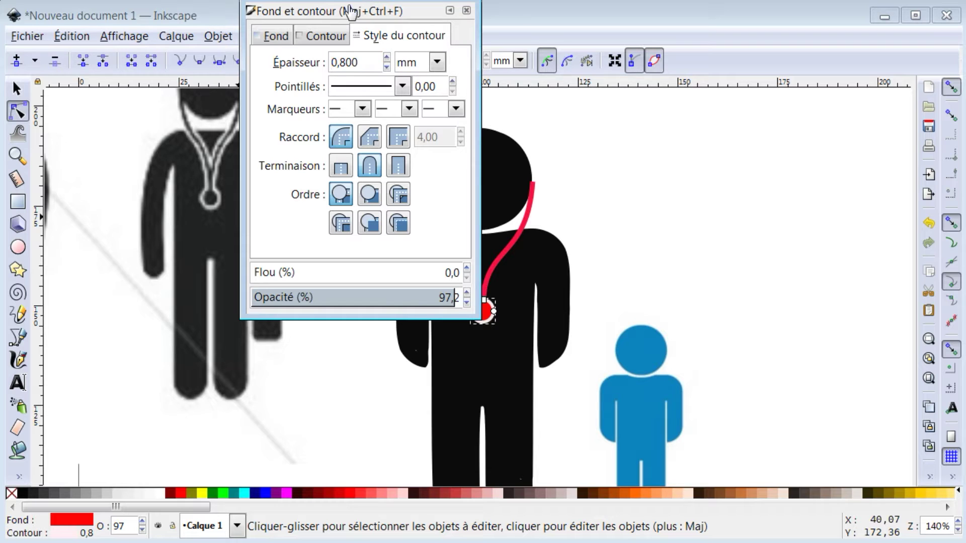
{"action": "left_click_drag", "start_coordinate": [348, 1], "coordinate": [282, 94]}
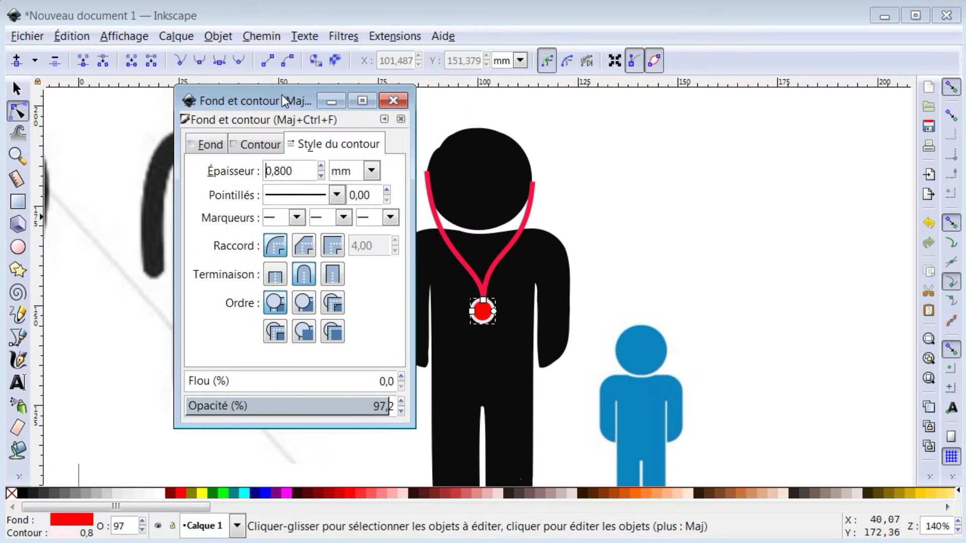
Step: Change the ellipse's fill to the near-black 050000ff and place the fill settings clear of the figure
{"action": "left_click", "coordinate": [210, 145]}
{"action": "left_click", "coordinate": [205, 283]}
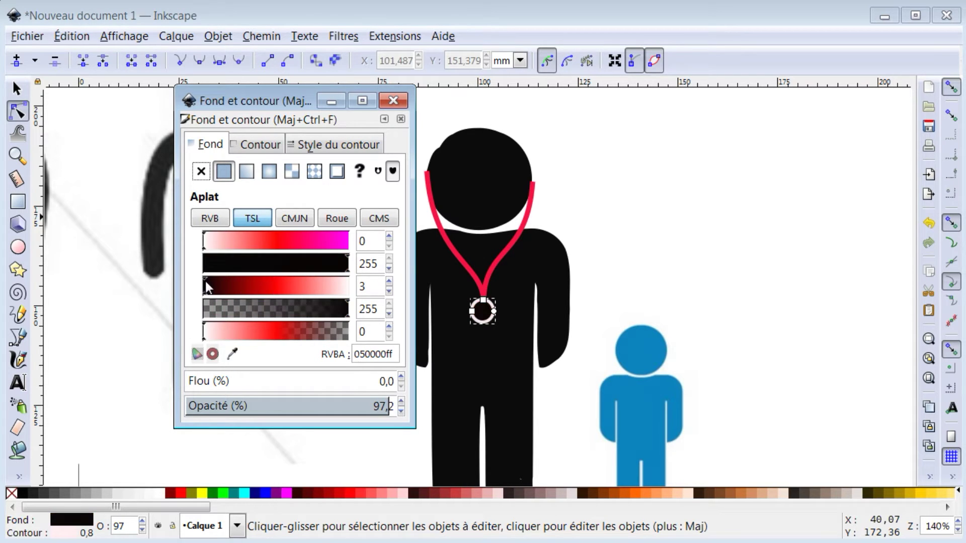
{"action": "mouse_move", "coordinate": [256, 101]}
{"action": "left_mouse_down"}
{"action": "mouse_move", "coordinate": [680, 119]}
{"action": "mouse_move", "coordinate": [714, 107]}
{"action": "left_mouse_up"}
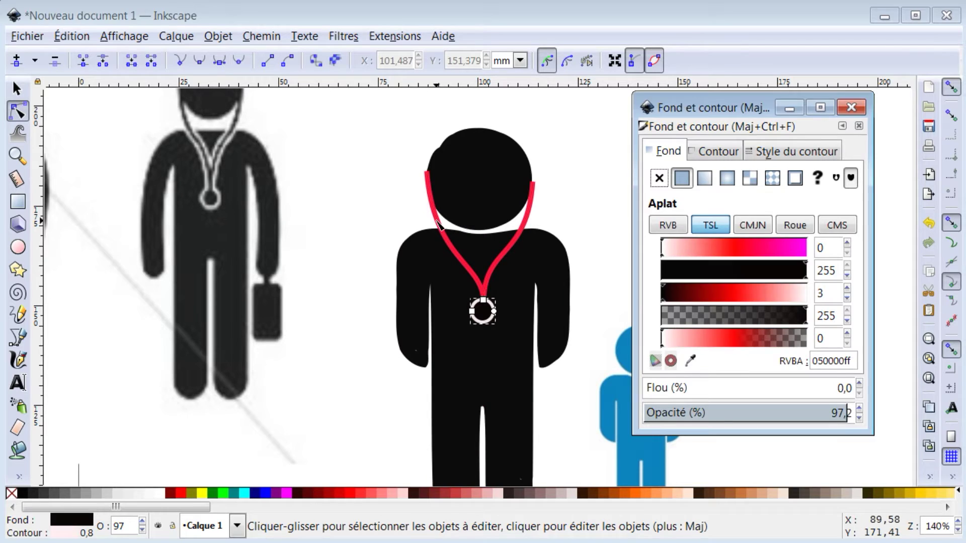
Step: Try a flat fill on the stethoscope curve, remove the fill again and close the fill and stroke settings
{"action": "left_click", "coordinate": [436, 221]}
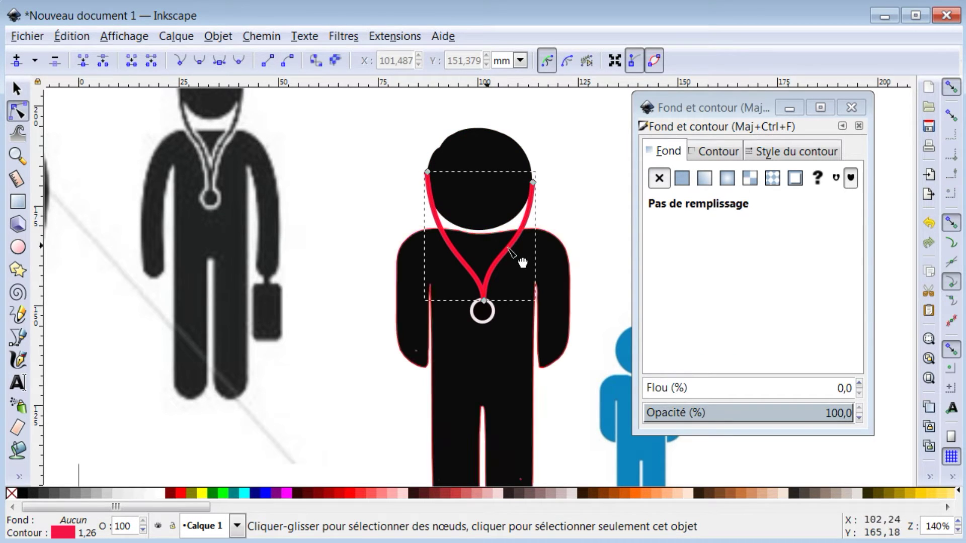
{"action": "left_click", "coordinate": [681, 182]}
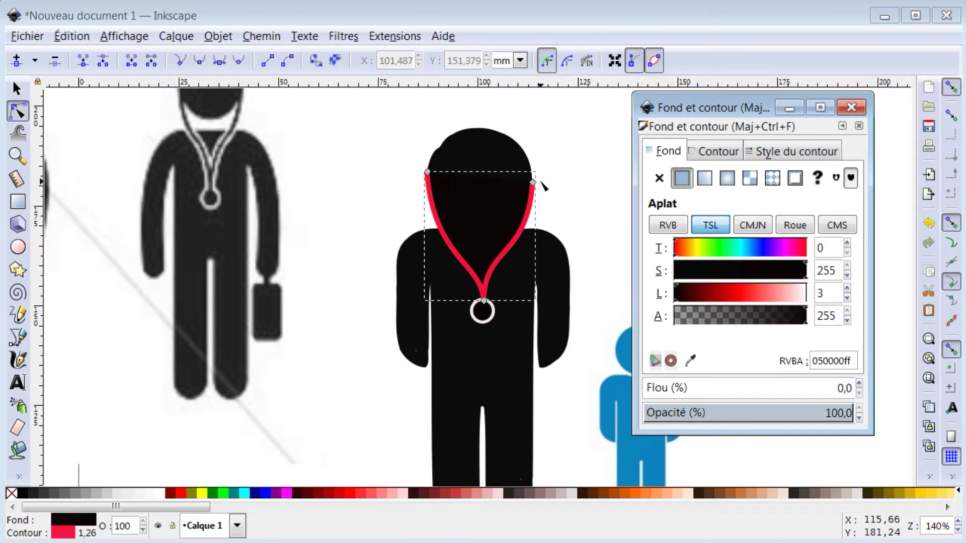
{"action": "left_click", "coordinate": [659, 178]}
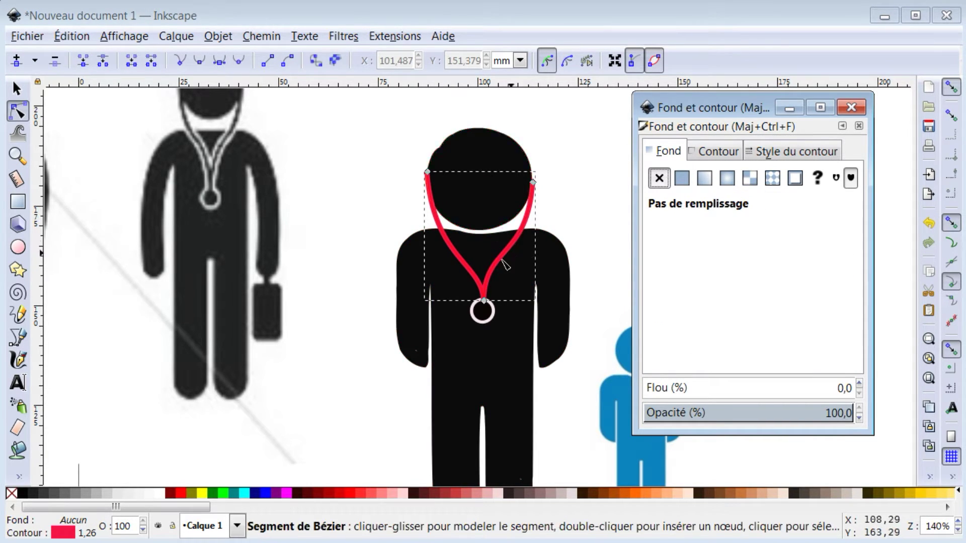
{"action": "left_click", "coordinate": [850, 107]}
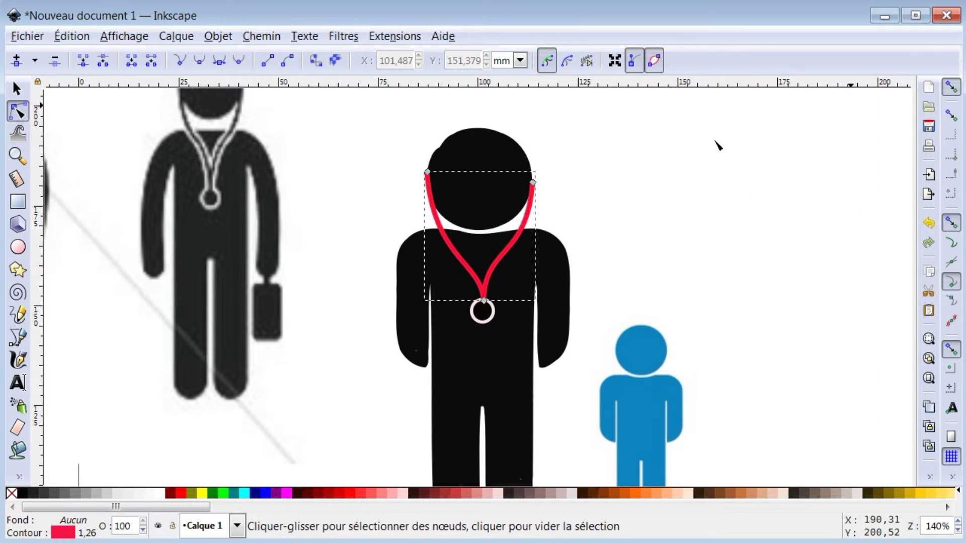
Step: Convert the stethoscope curve's stroke to a path and undo the trial move of one of its nodes
{"action": "left_click", "coordinate": [261, 36]}
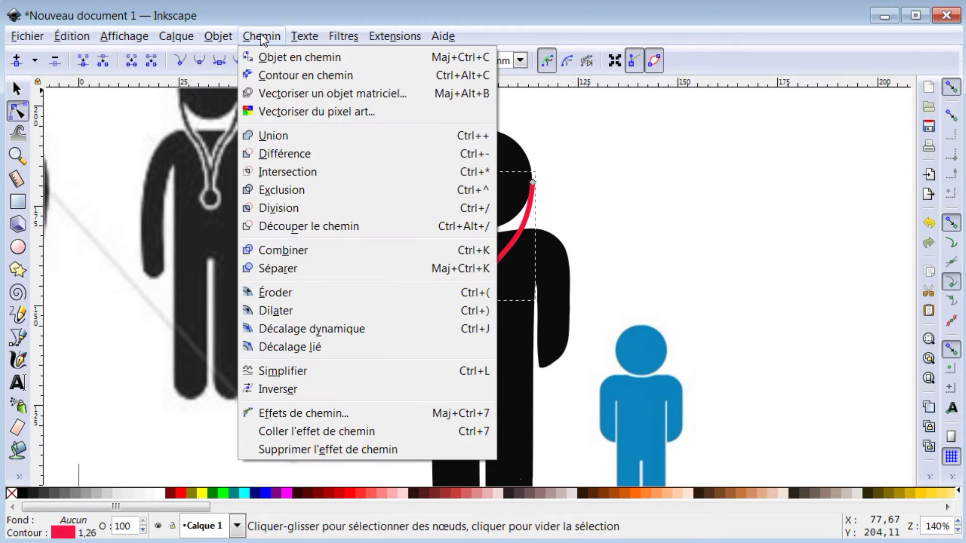
{"action": "left_click", "coordinate": [276, 78]}
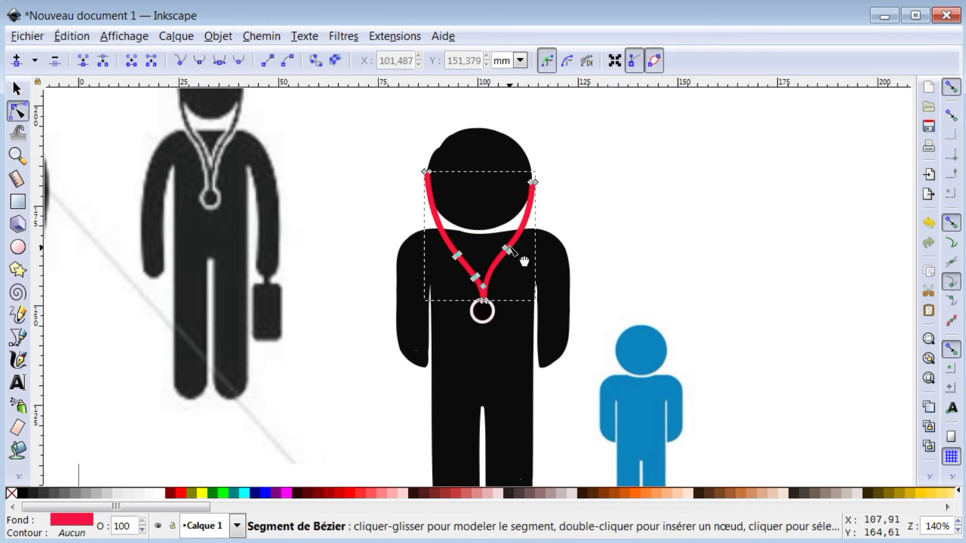
{"action": "mouse_move", "coordinate": [506, 249]}
{"action": "left_mouse_down"}
{"action": "mouse_move", "coordinate": [499, 236]}
{"action": "mouse_move", "coordinate": [506, 252]}
{"action": "left_mouse_up"}
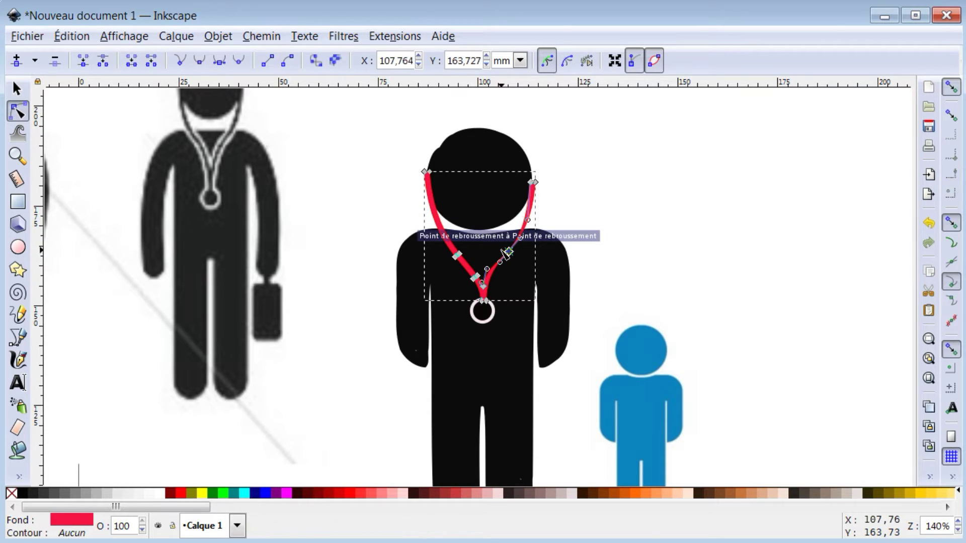
{"action": "key", "text": "ctrl+z"}
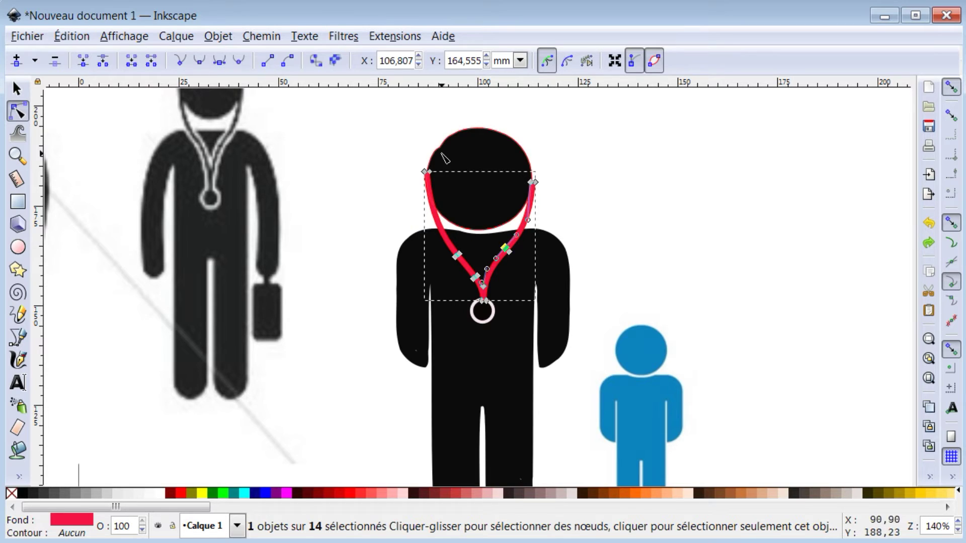
Step: Give the red stethoscope path a flat stroke and lighten that stroke to the pale pink feebefff
{"action": "left_click", "coordinate": [60, 522]}
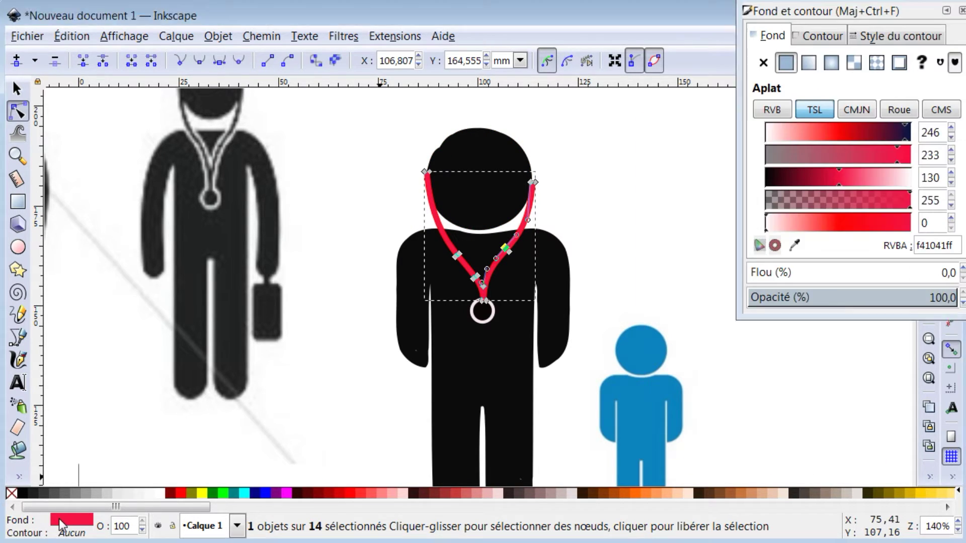
{"action": "mouse_move", "coordinate": [799, 9]}
{"action": "left_mouse_down"}
{"action": "mouse_move", "coordinate": [792, 65]}
{"action": "mouse_move", "coordinate": [768, 102]}
{"action": "left_mouse_up"}
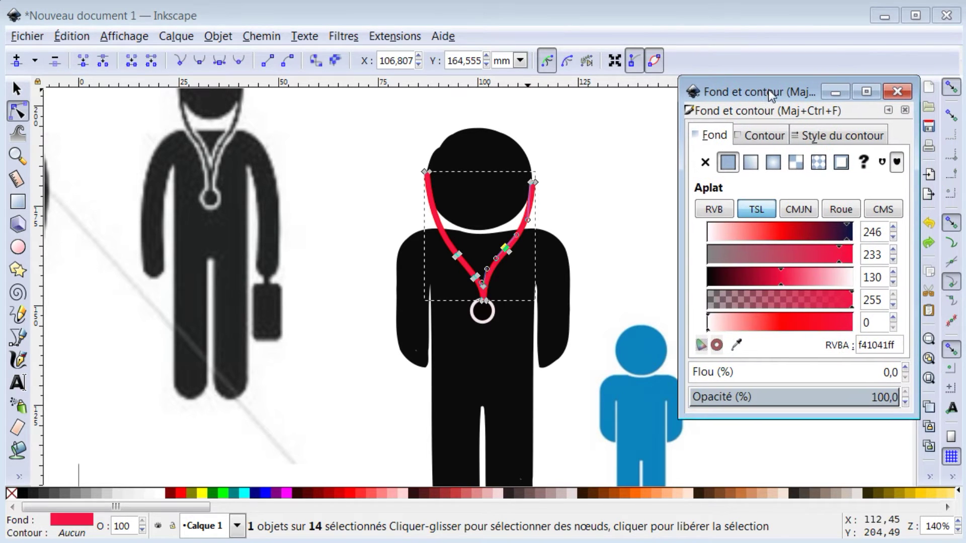
{"action": "left_click", "coordinate": [757, 134]}
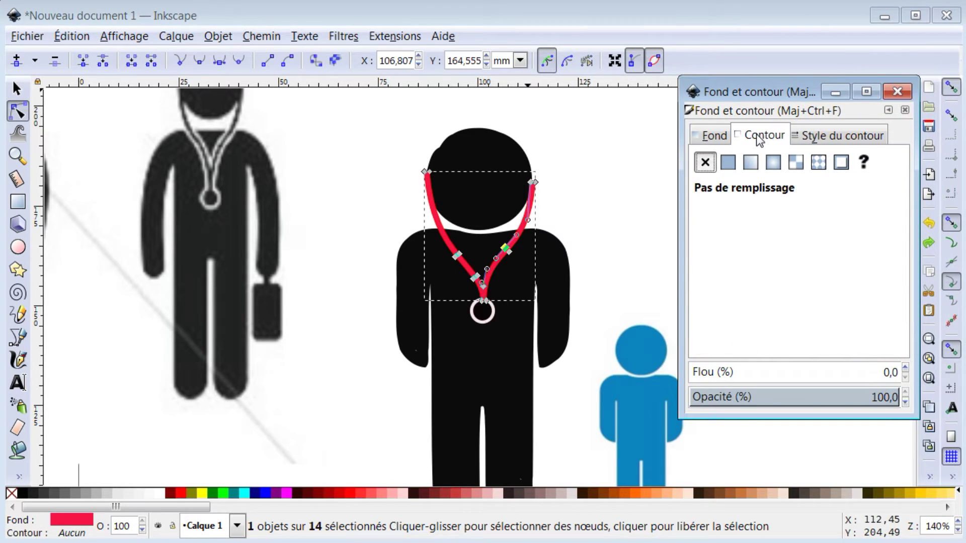
{"action": "left_click", "coordinate": [727, 164]}
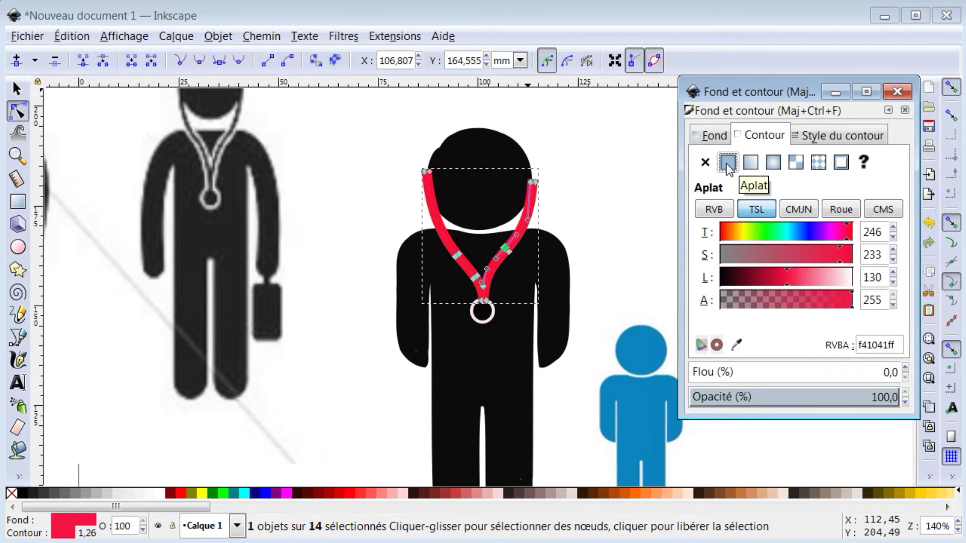
{"action": "left_click", "coordinate": [848, 277]}
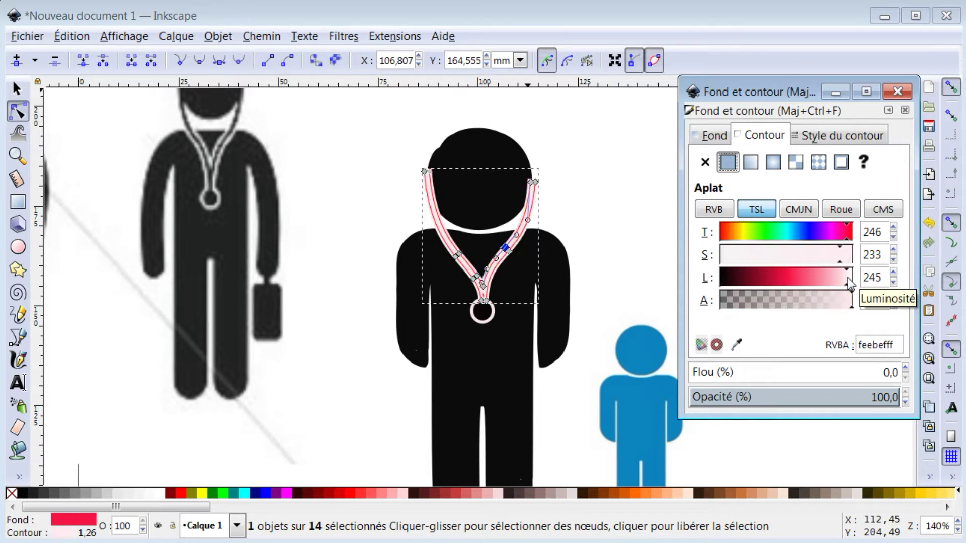
Step: Reduce the stethoscope path's stroke width to 1.065 mm and darken its flat fill to black
{"action": "left_click", "coordinate": [801, 142]}
{"action": "left_click", "coordinate": [826, 166]}
{"action": "left_click", "coordinate": [826, 167]}
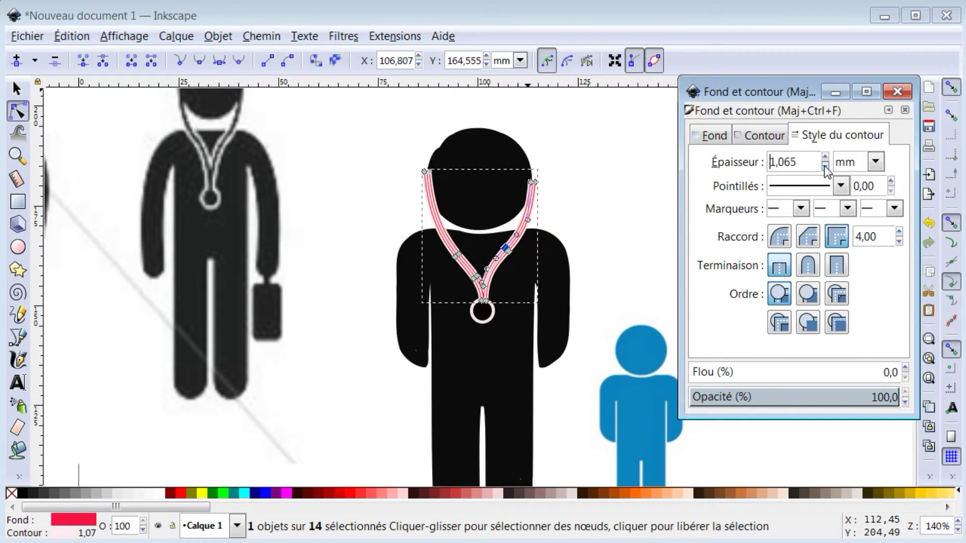
{"action": "left_click", "coordinate": [710, 137]}
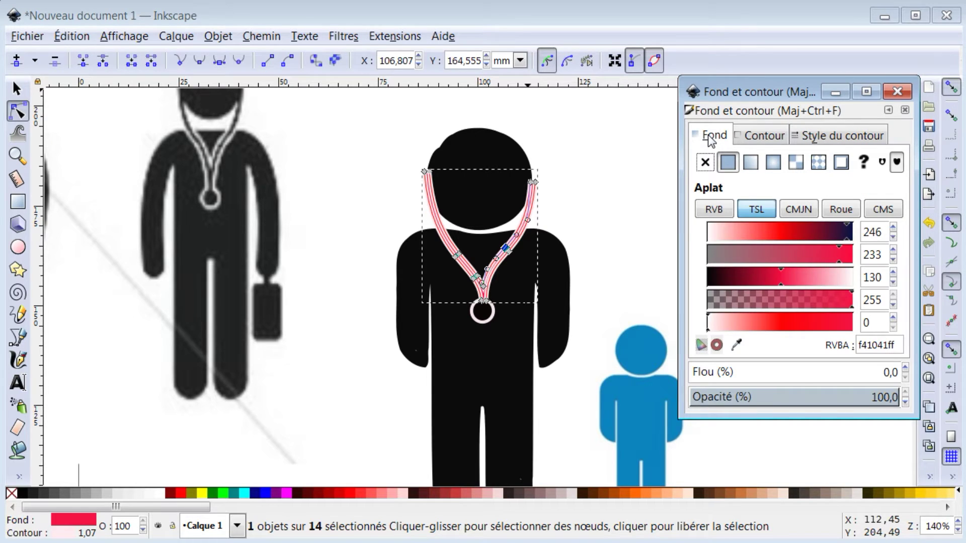
{"action": "left_click", "coordinate": [853, 232]}
{"action": "left_click_drag", "start_coordinate": [720, 276], "coordinate": [708, 279]}
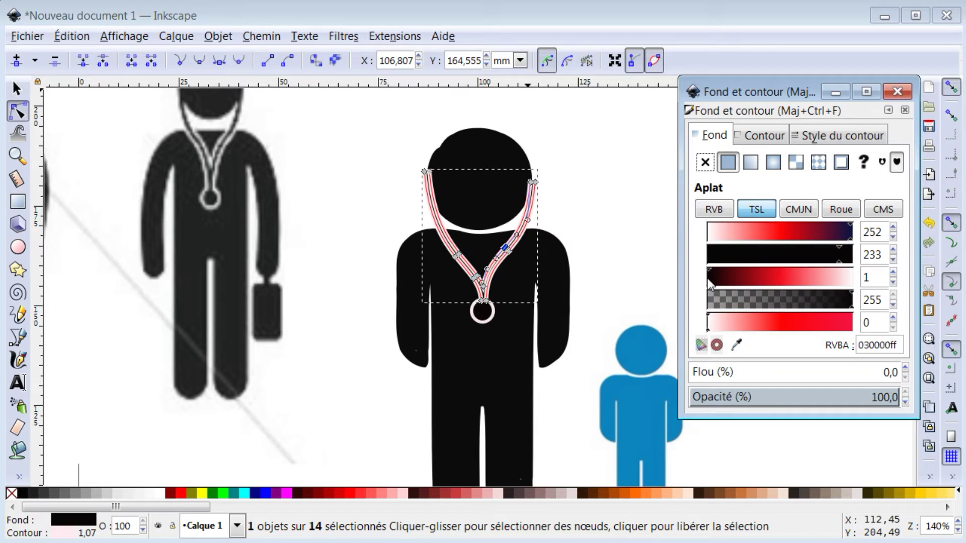
{"action": "left_click", "coordinate": [707, 278]}
Step: Thin the stethoscope path's stroke width to 0.665 mm
{"action": "left_click", "coordinate": [820, 134]}
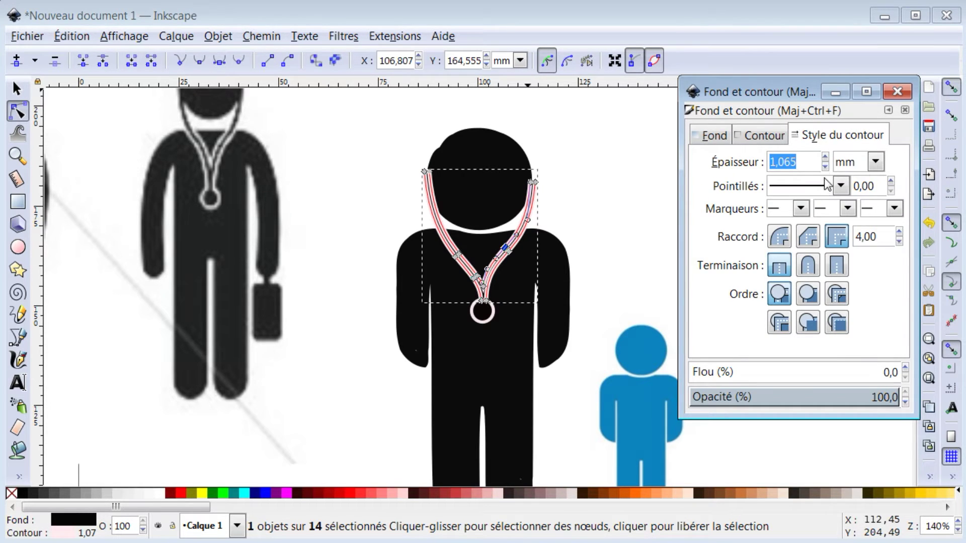
{"action": "left_click", "coordinate": [825, 167]}
{"action": "left_click", "coordinate": [825, 167]}
{"action": "left_click", "coordinate": [826, 167]}
{"action": "left_click", "coordinate": [825, 167]}
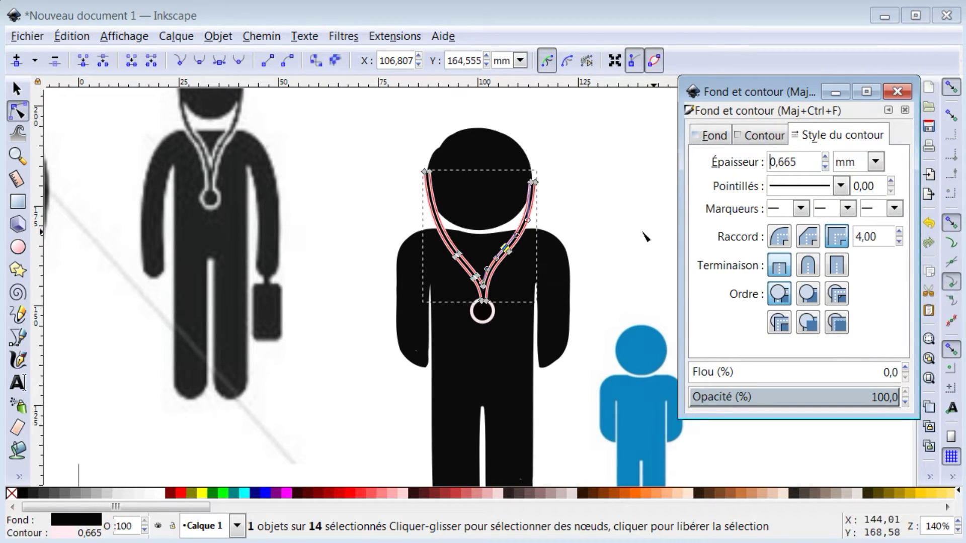
Step: Select the black figure's group and ungroup it into separate head and body shapes
{"action": "key", "text": "s"}
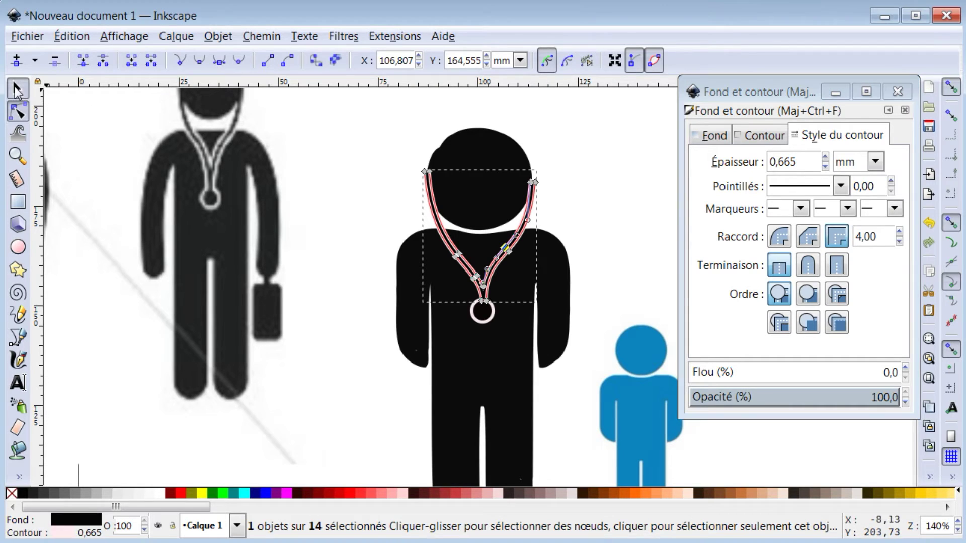
{"action": "left_click", "coordinate": [272, 356]}
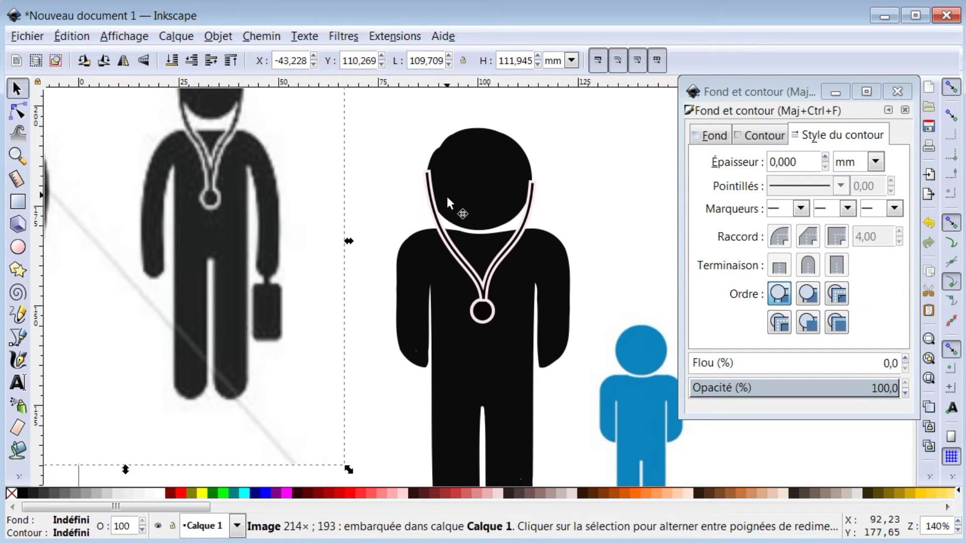
{"action": "left_click", "coordinate": [429, 180]}
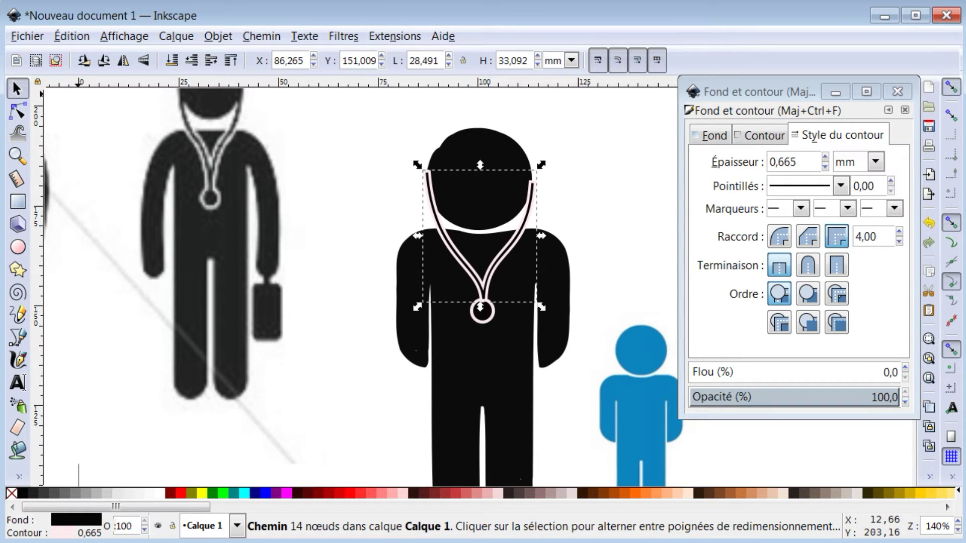
{"action": "left_click", "coordinate": [18, 90]}
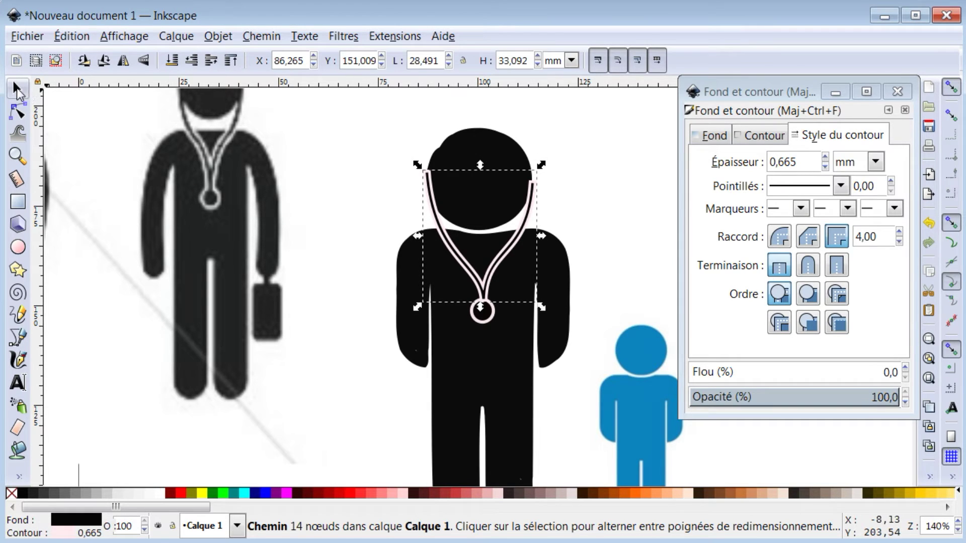
{"action": "left_click", "coordinate": [507, 138]}
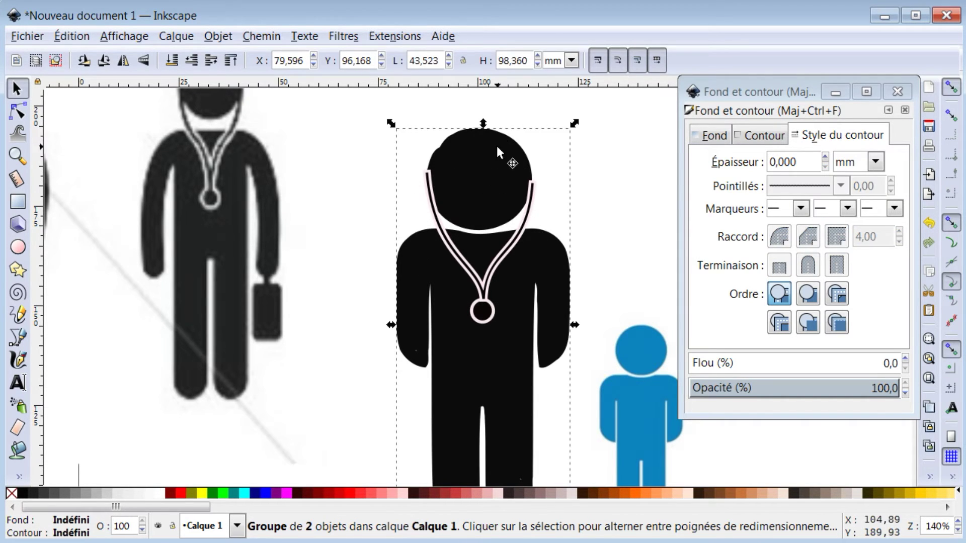
{"action": "left_click", "coordinate": [477, 177]}
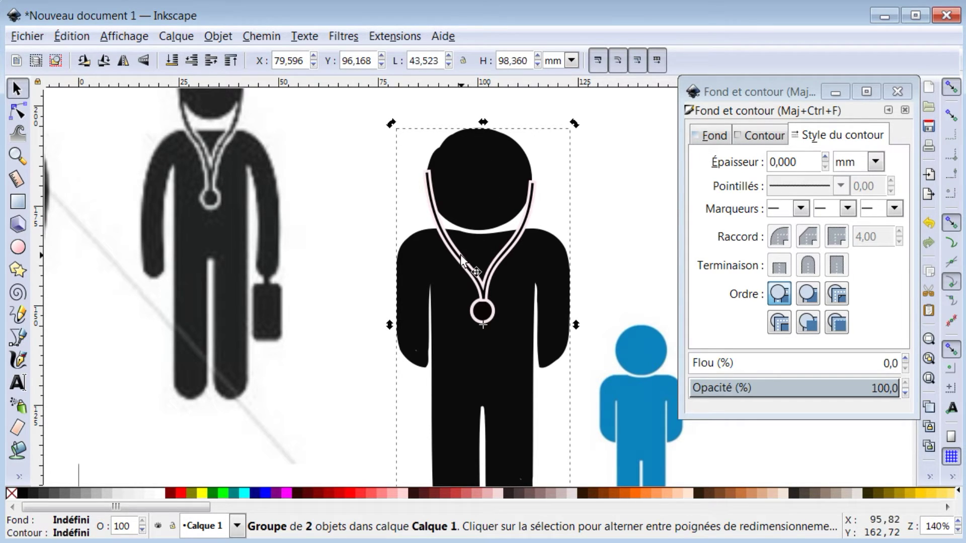
{"action": "left_click", "coordinate": [227, 37]}
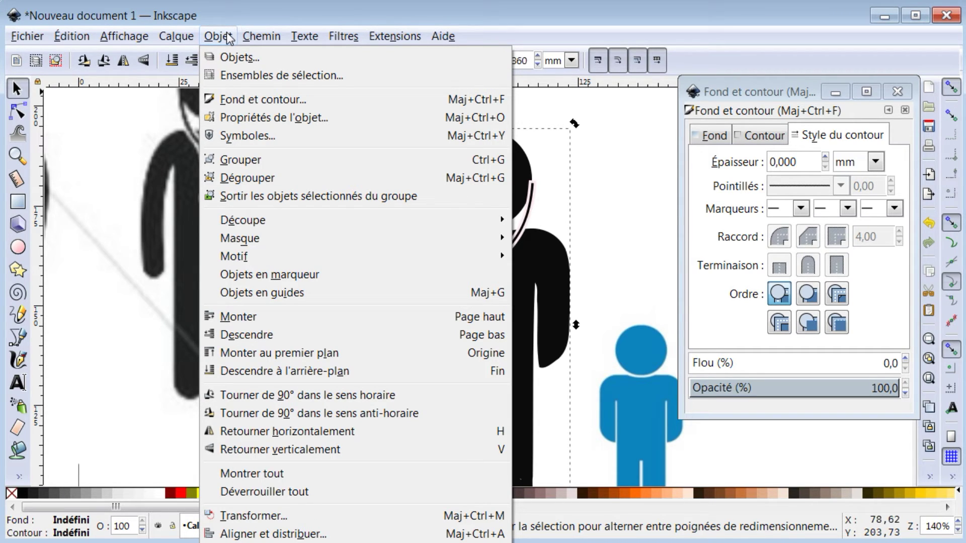
{"action": "left_click", "coordinate": [229, 177]}
Step: Raise the black head above the stethoscope so it covers the cord's upper ends, and clear the selection
{"action": "key", "text": "Tab"}
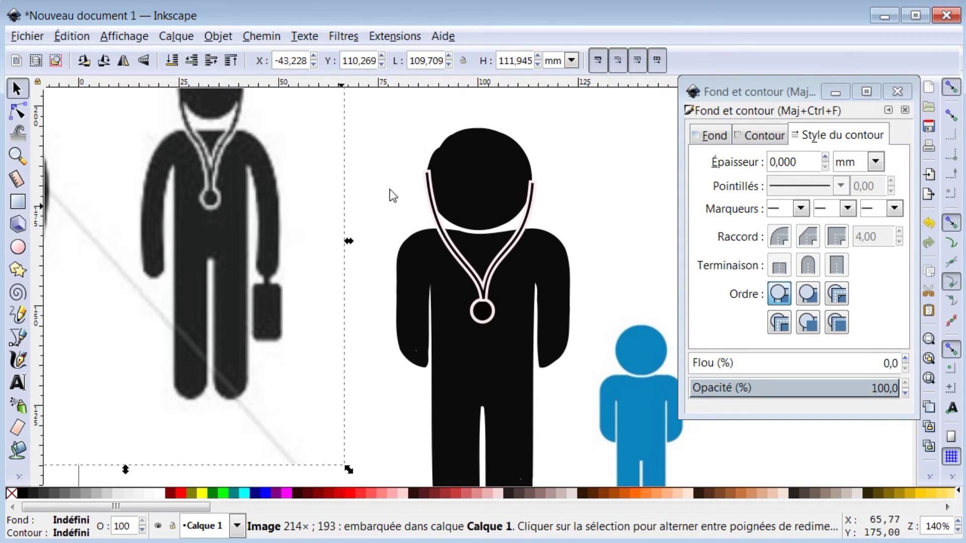
{"action": "left_click", "coordinate": [474, 168]}
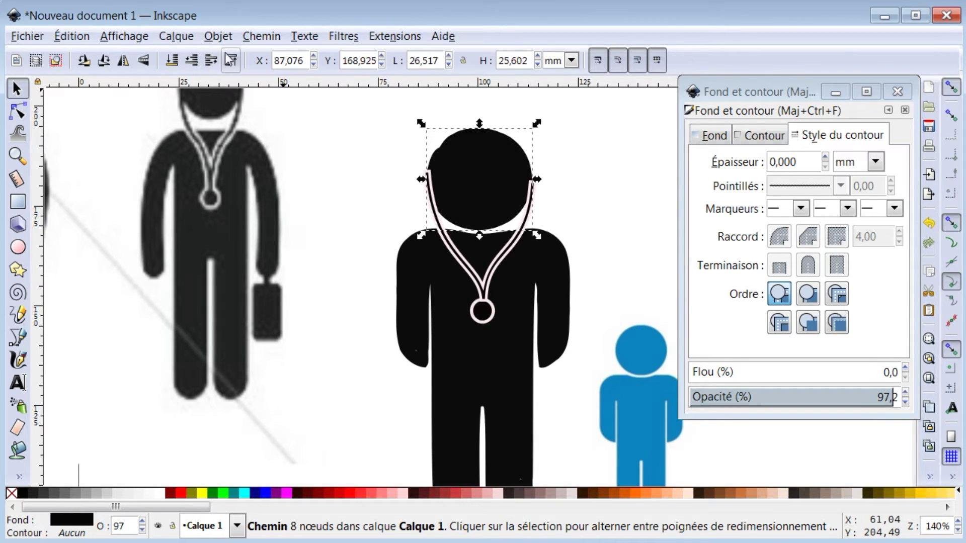
{"action": "left_click", "coordinate": [398, 160]}
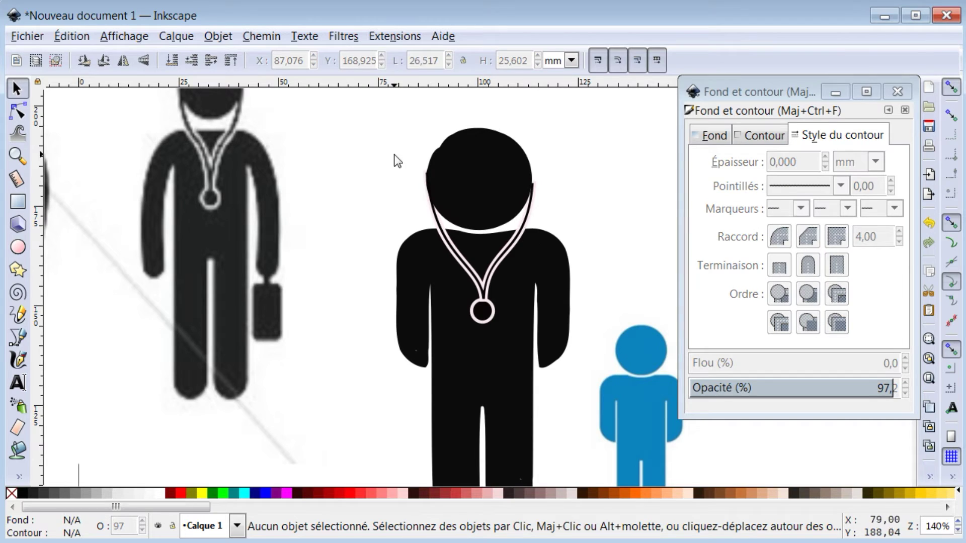
Step: Select the whole black figure with its stethoscope, try to ungroup the parts, and clear the selection
{"action": "scroll", "coordinate": [406, 208], "scroll_direction": "down", "scroll_amount": 2, "text": "ctrl"}
{"action": "left_click_drag", "start_coordinate": [377, 130], "coordinate": [499, 398]}
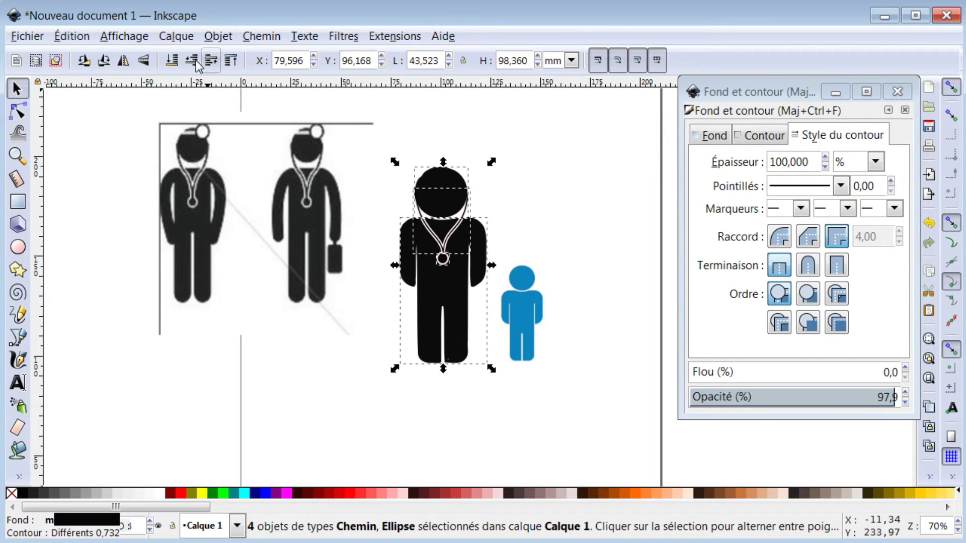
{"action": "left_click", "coordinate": [221, 39]}
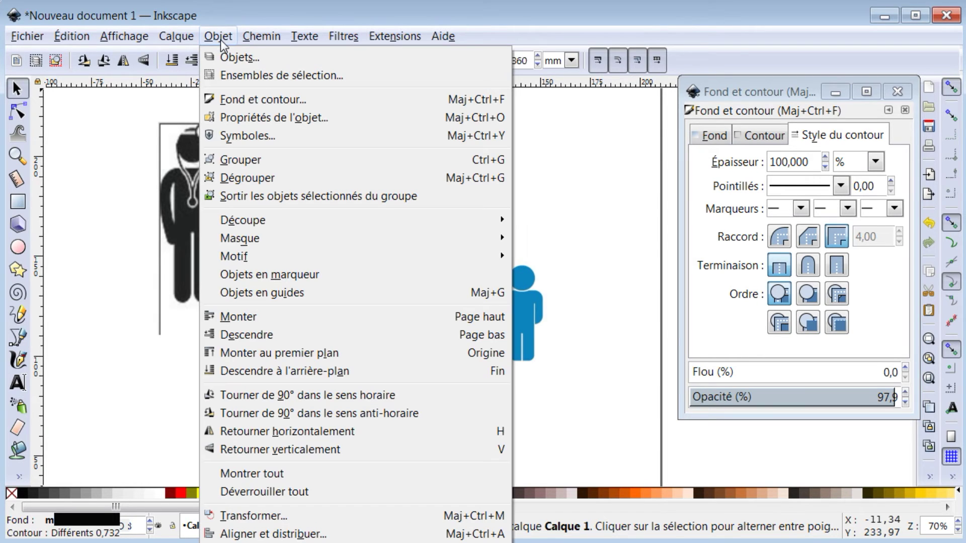
{"action": "left_click", "coordinate": [234, 177]}
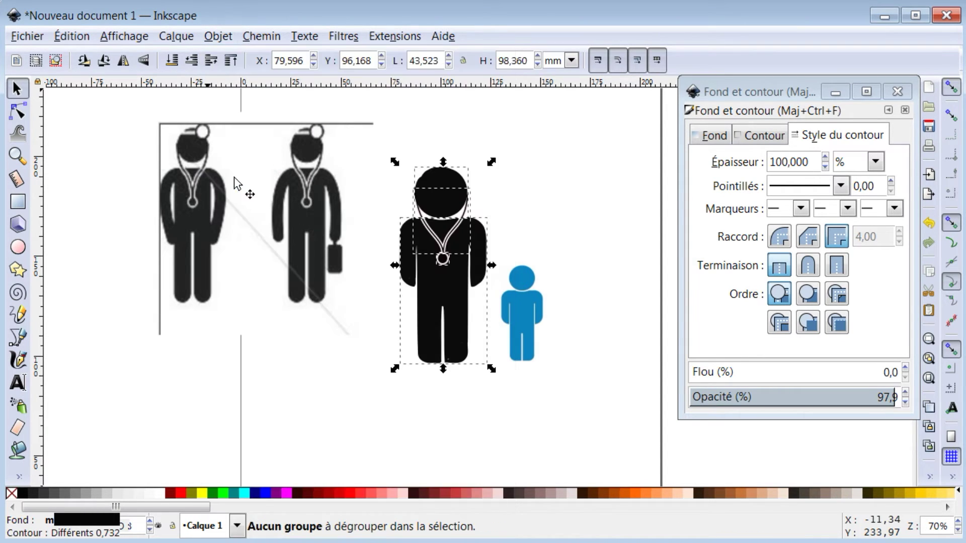
{"action": "left_click", "coordinate": [402, 455]}
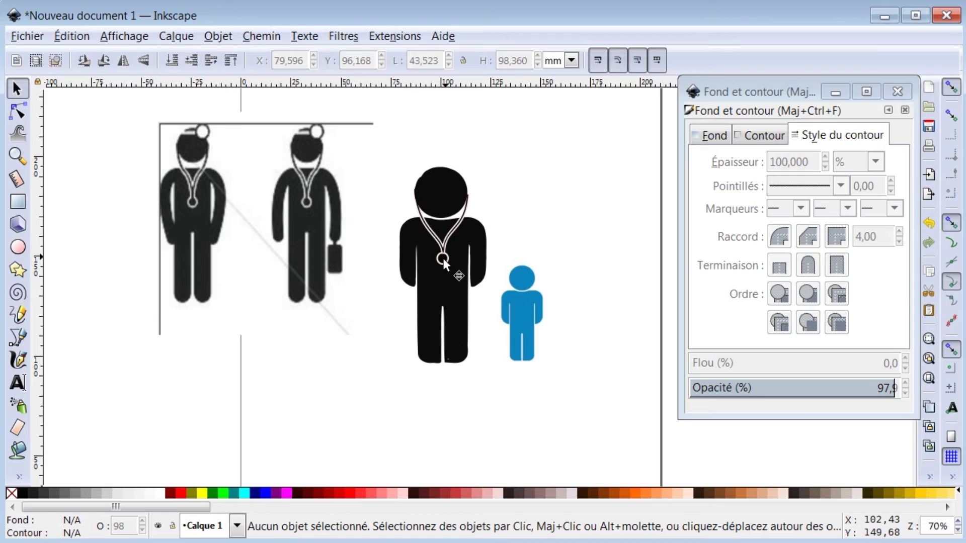
Step: Spread the two lowest nodes of the stethoscope cord apart and move them down inside the ring, the second to about X 102.353, Y 150.127 mm
{"action": "scroll", "coordinate": [443, 258], "scroll_direction": "up", "scroll_amount": 2, "text": "ctrl"}
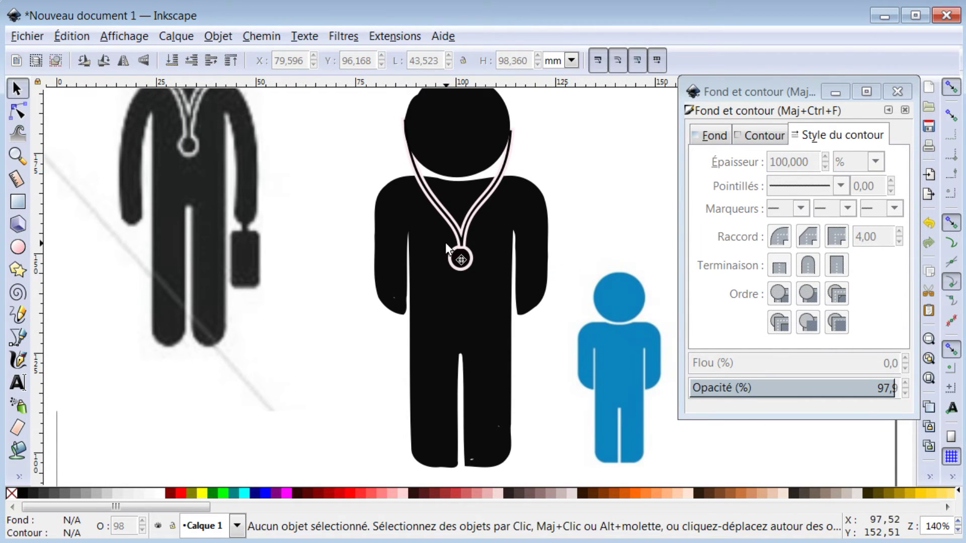
{"action": "scroll", "coordinate": [446, 243], "scroll_direction": "up", "scroll_amount": 5, "text": "ctrl"}
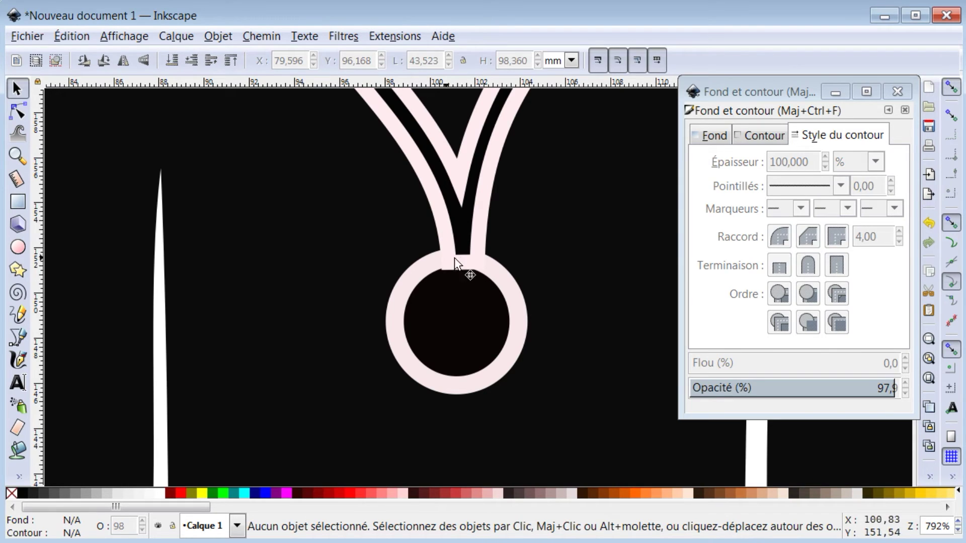
{"action": "left_click", "coordinate": [467, 245]}
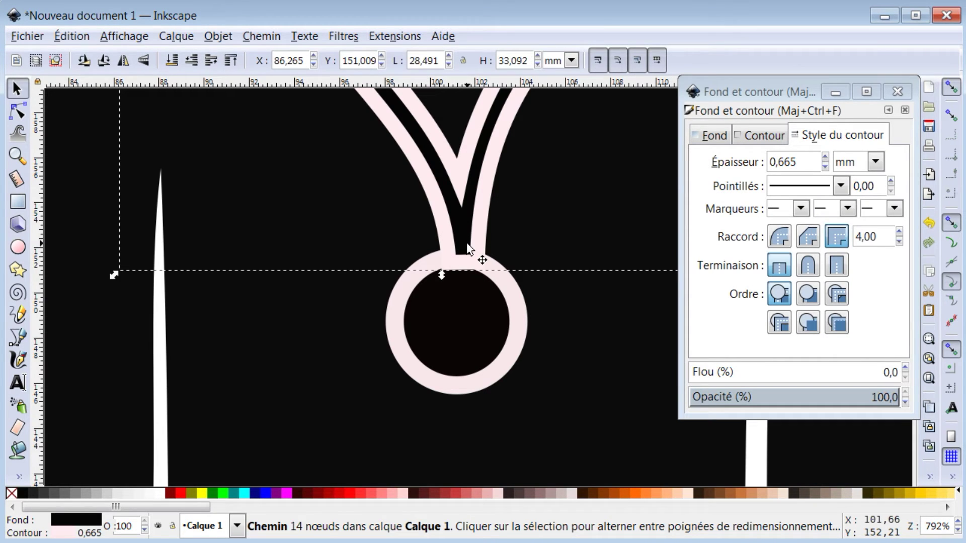
{"action": "key", "text": "n"}
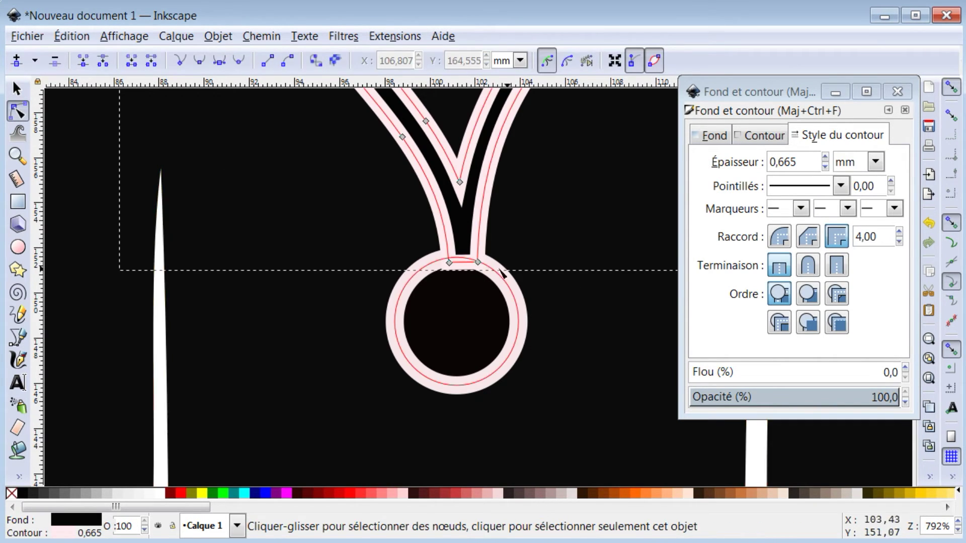
{"action": "left_click_drag", "start_coordinate": [451, 260], "coordinate": [424, 287]}
{"action": "left_click_drag", "start_coordinate": [482, 283], "coordinate": [483, 291]}
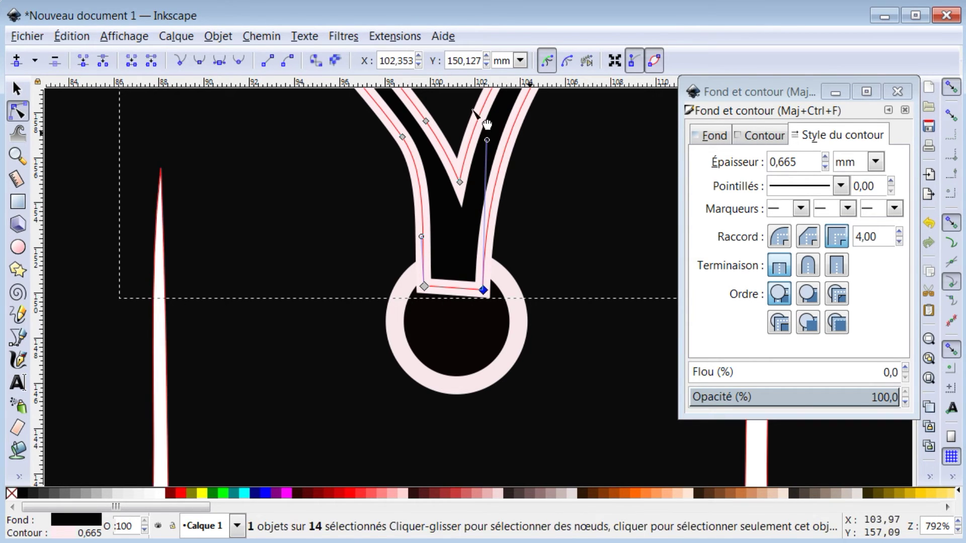
Step: Merge the stethoscope cord and its ring into a single path with Union
{"action": "scroll", "coordinate": [443, 261], "scroll_direction": "down", "scroll_amount": 2}
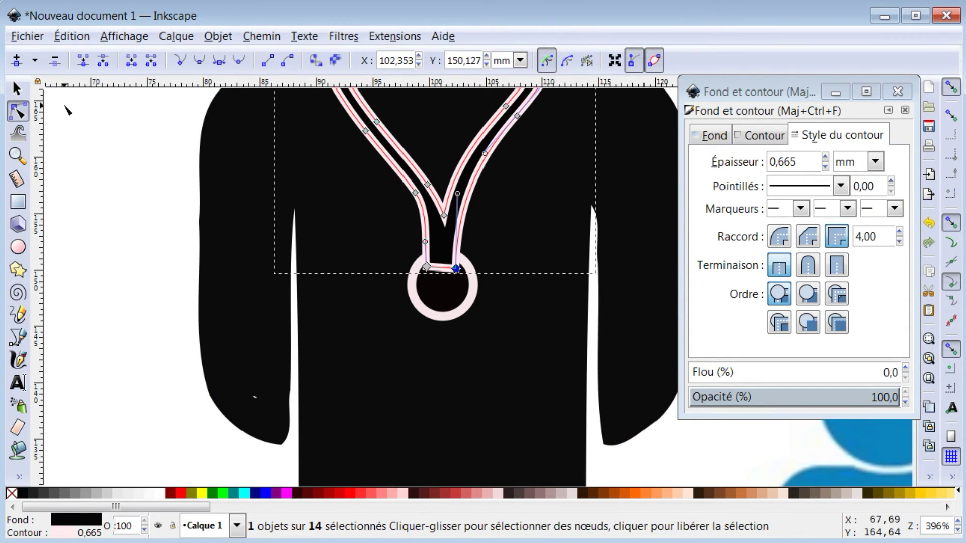
{"action": "left_click", "coordinate": [440, 316]}
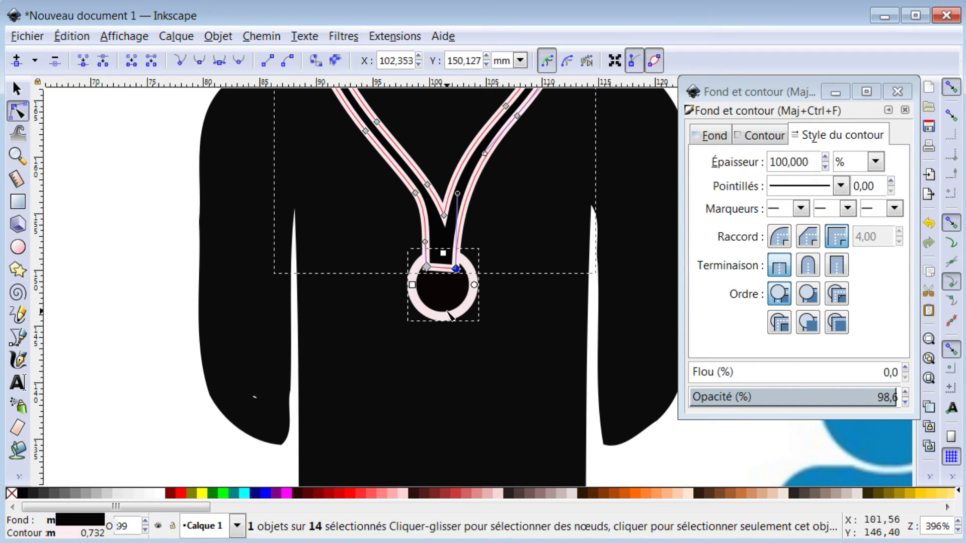
{"action": "left_click", "coordinate": [261, 37]}
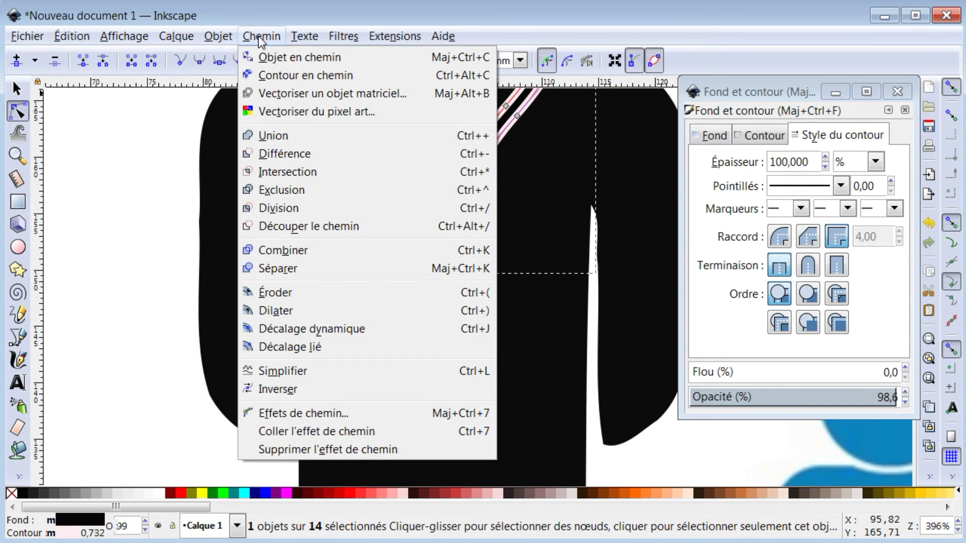
{"action": "left_click", "coordinate": [266, 136]}
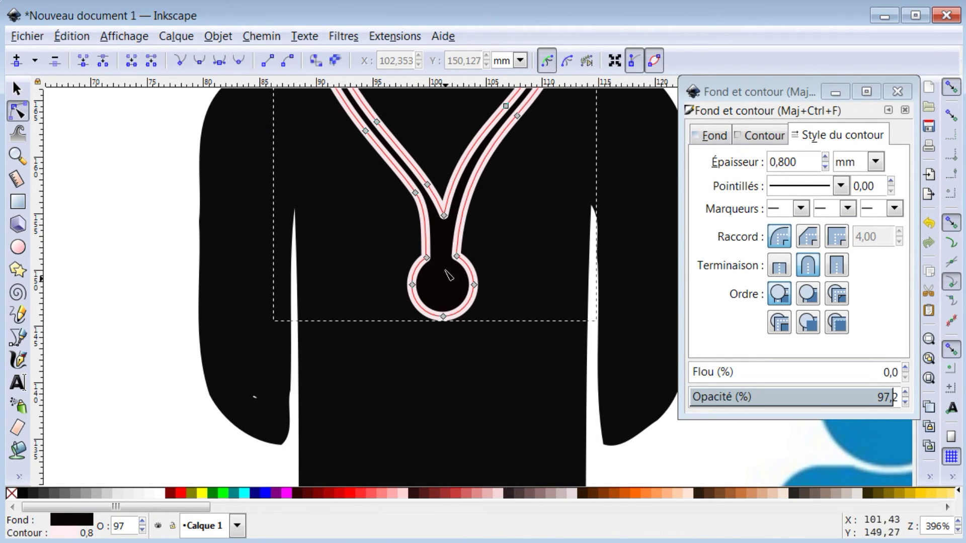
{"action": "scroll", "coordinate": [436, 259], "scroll_direction": "down", "scroll_amount": 2}
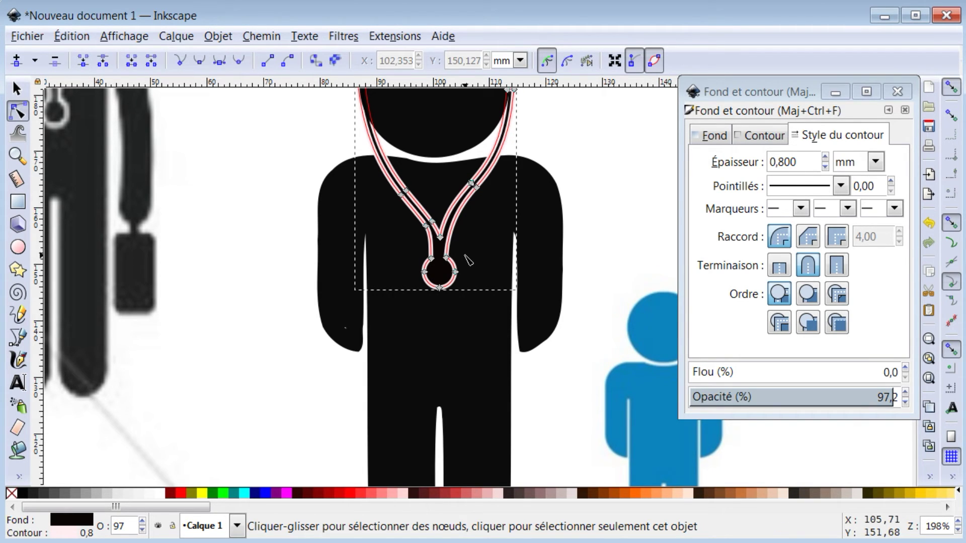
{"action": "scroll", "coordinate": [467, 259], "scroll_direction": "down", "scroll_amount": 2}
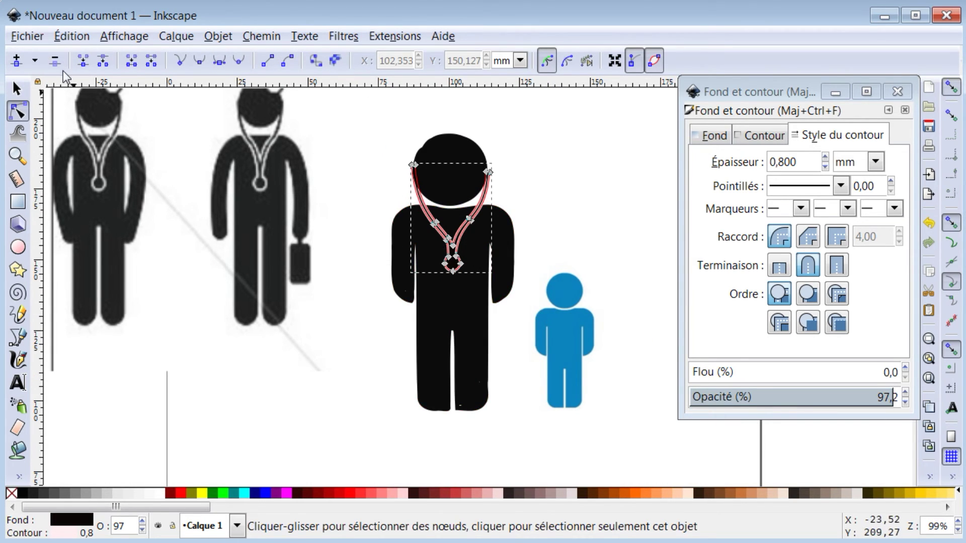
Step: Add a node to the inner tip of the black figure's left arm and move the three nodes there to about X 87.461, Y 137.412 mm
{"action": "left_click", "coordinate": [394, 174]}
{"action": "left_click", "coordinate": [422, 375]}
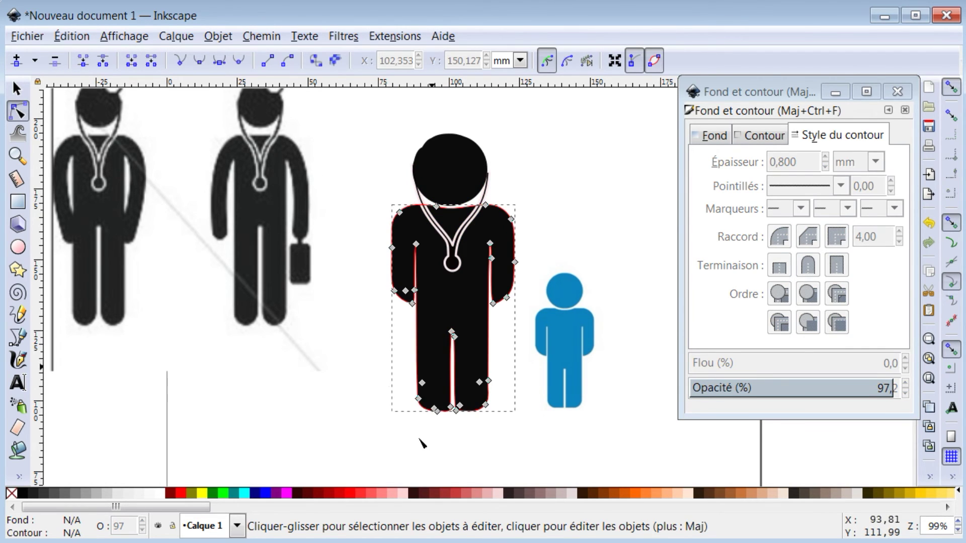
{"action": "scroll", "coordinate": [398, 342], "scroll_direction": "up", "scroll_amount": 4}
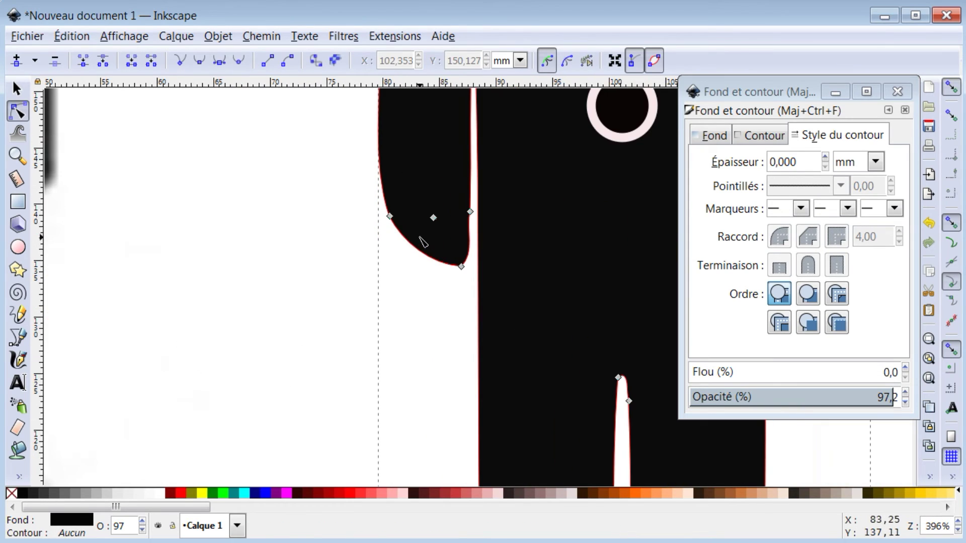
{"action": "left_click_drag", "start_coordinate": [484, 190], "coordinate": [452, 286]}
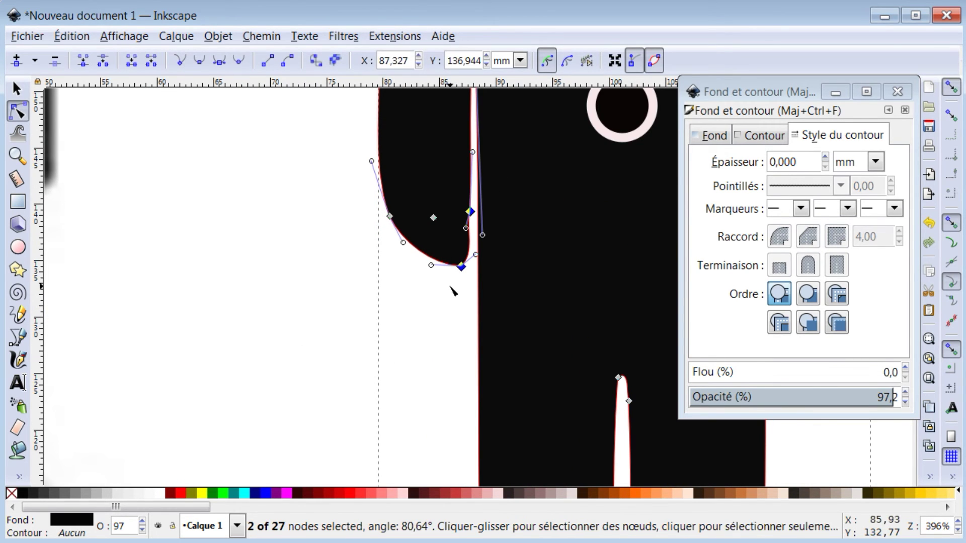
{"action": "left_click", "coordinate": [16, 60]}
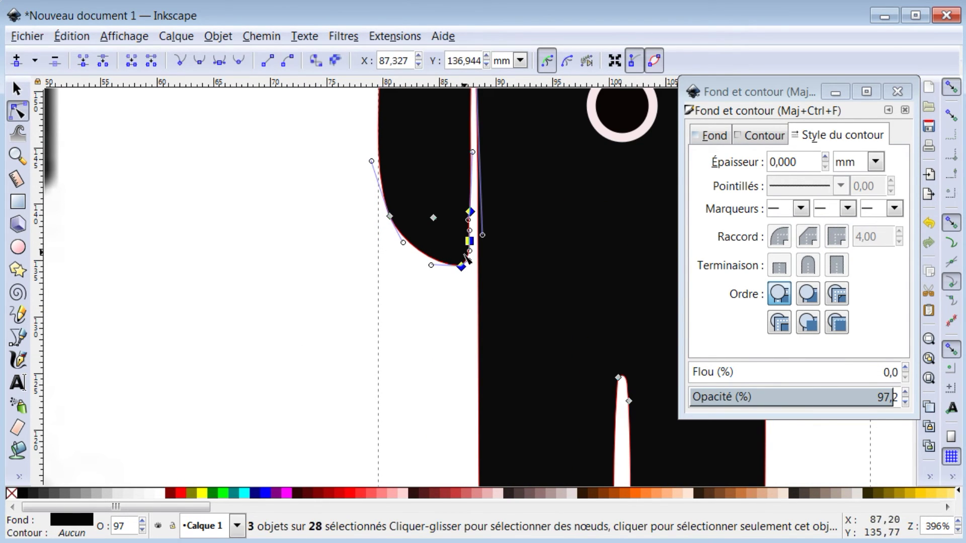
{"action": "left_click_drag", "start_coordinate": [462, 268], "coordinate": [471, 235]}
{"action": "left_click", "coordinate": [409, 341]}
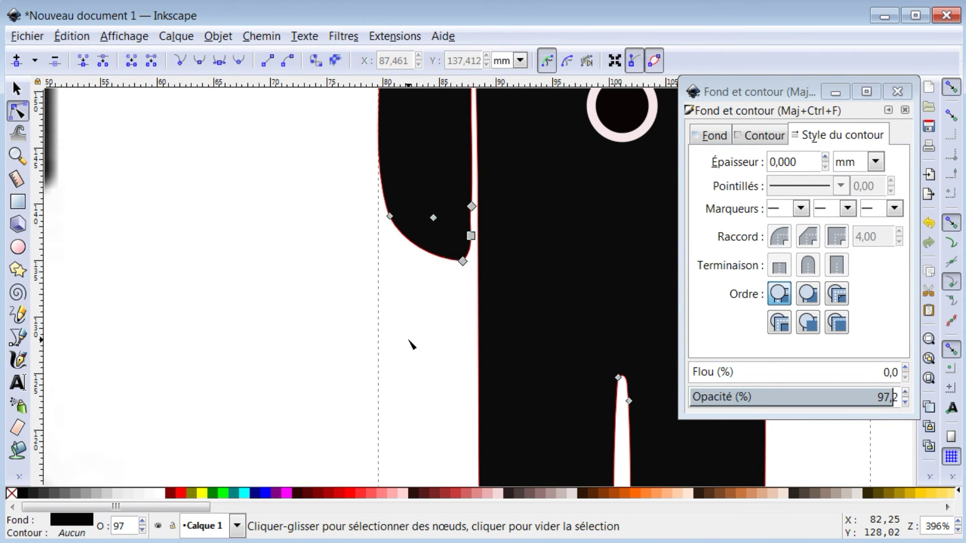
Step: Select the nodes at the feet of both black legs and move them slightly down to about X 99.799, Y 97.201 mm, then deselect them
{"action": "scroll", "coordinate": [420, 349], "scroll_direction": "down", "scroll_amount": 3}
{"action": "scroll", "coordinate": [423, 352], "scroll_direction": "down", "scroll_amount": 3}
{"action": "scroll", "coordinate": [453, 470], "scroll_direction": "down", "scroll_amount": 3}
{"action": "scroll", "coordinate": [488, 327], "scroll_direction": "up", "scroll_amount": 2}
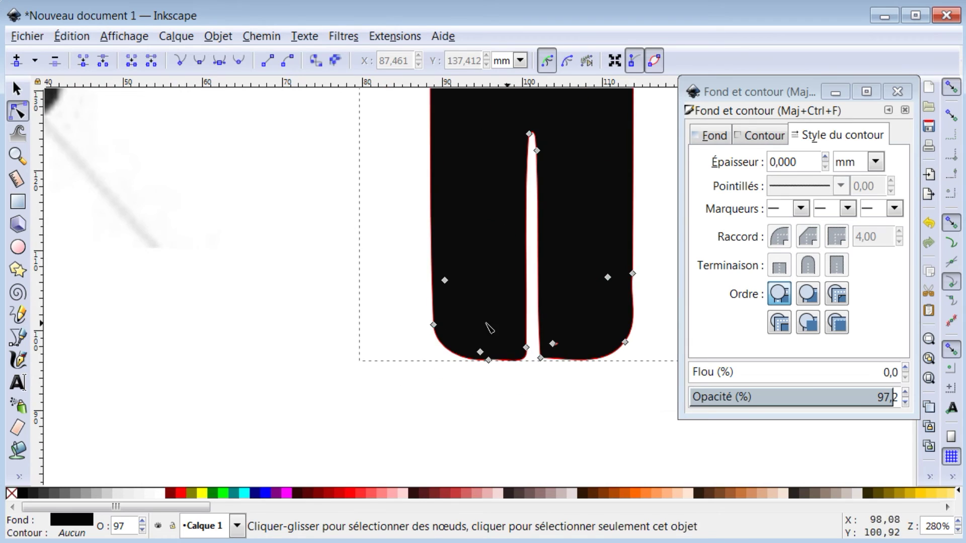
{"action": "left_click_drag", "start_coordinate": [377, 300], "coordinate": [666, 388]}
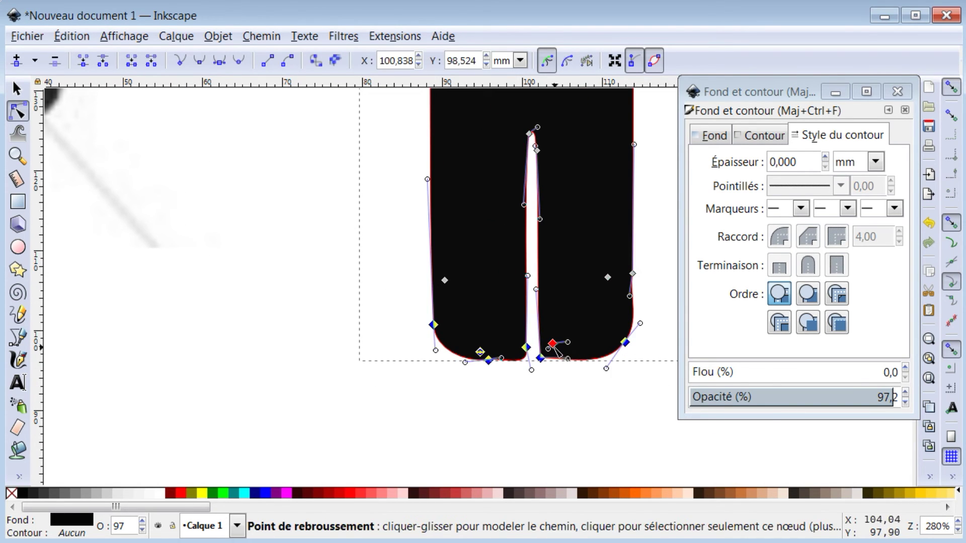
{"action": "left_click_drag", "start_coordinate": [552, 384], "coordinate": [544, 358]}
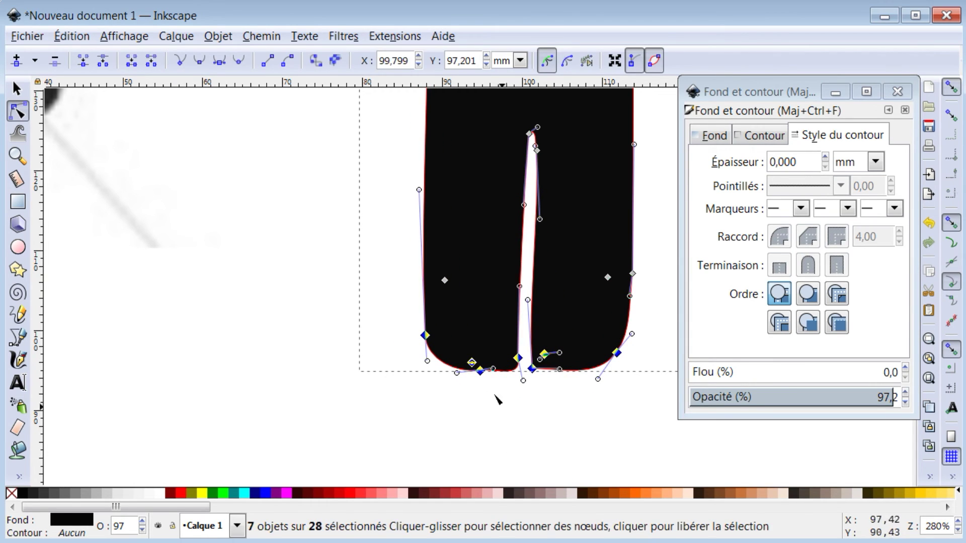
{"action": "left_click", "coordinate": [379, 291]}
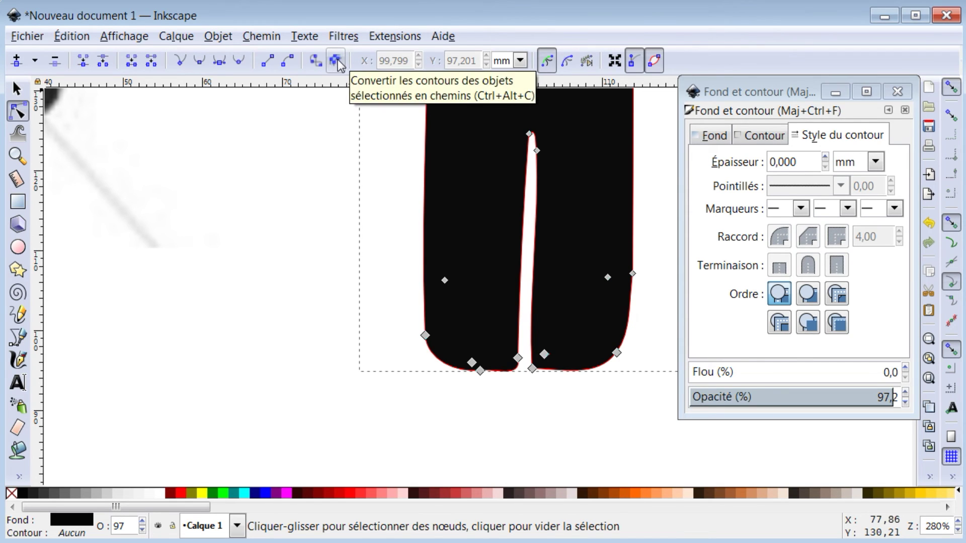
{"action": "left_click", "coordinate": [217, 38]}
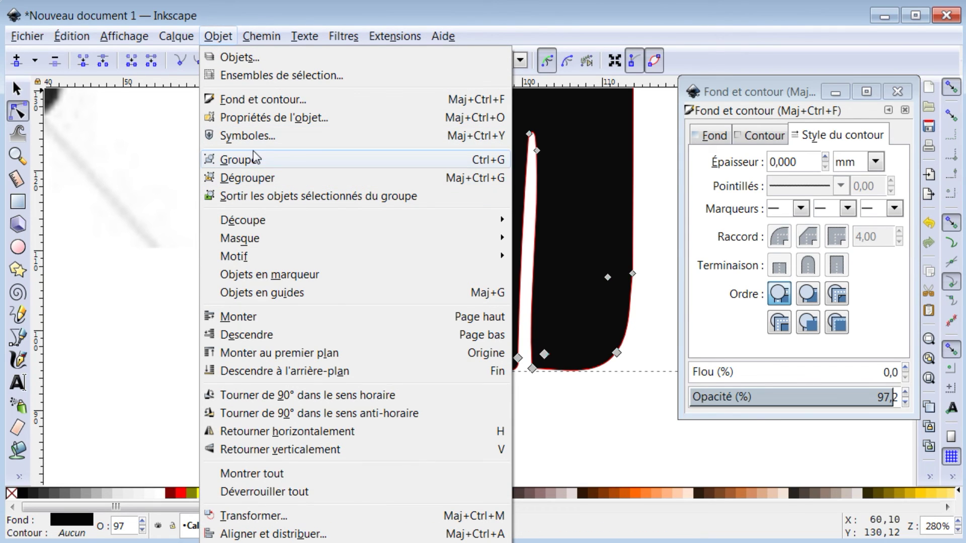
{"action": "left_click", "coordinate": [251, 318]}
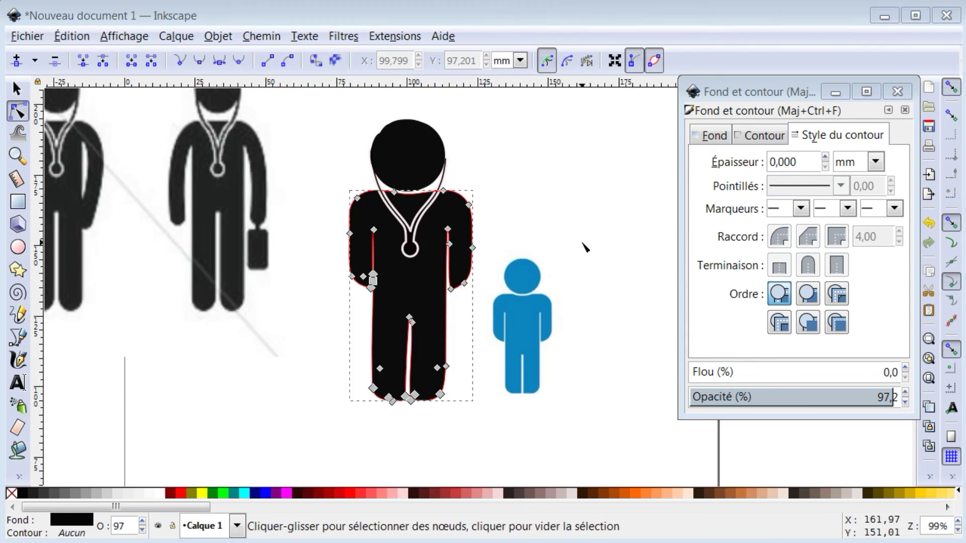